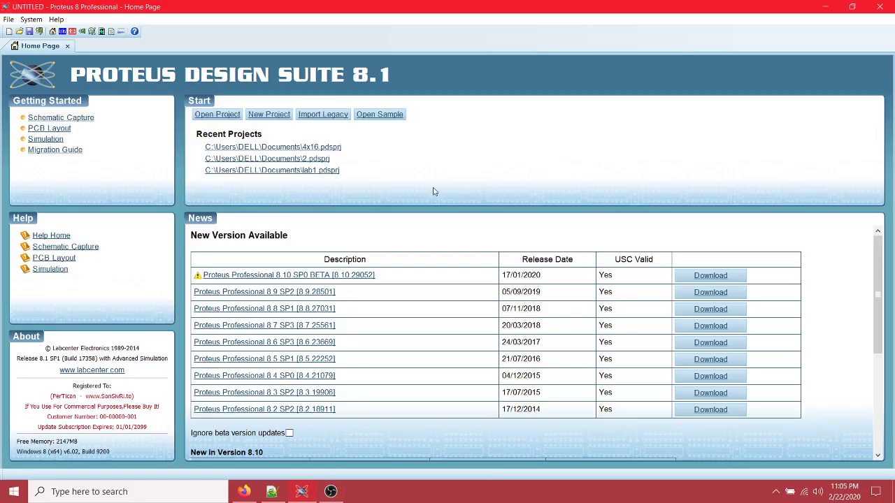
- Open the recent project 4x16.pdsprj in a maximized window and examine the 4x16 decoder schematic with its logic inputs and LEDs
left_click(323, 148)
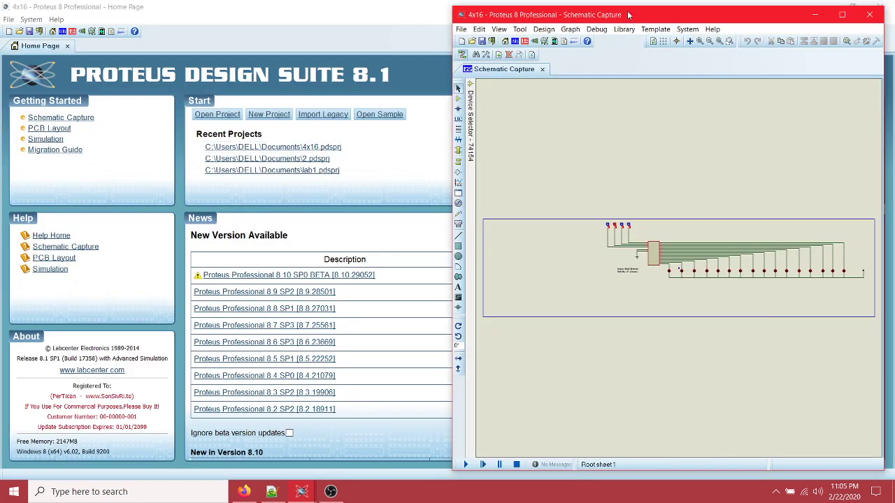
double_click(627, 14)
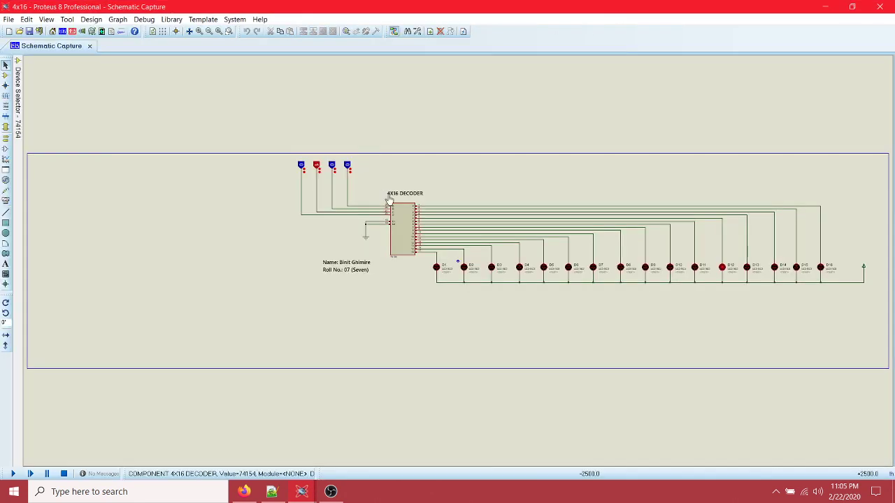
scroll(490, 258, "up", 1)
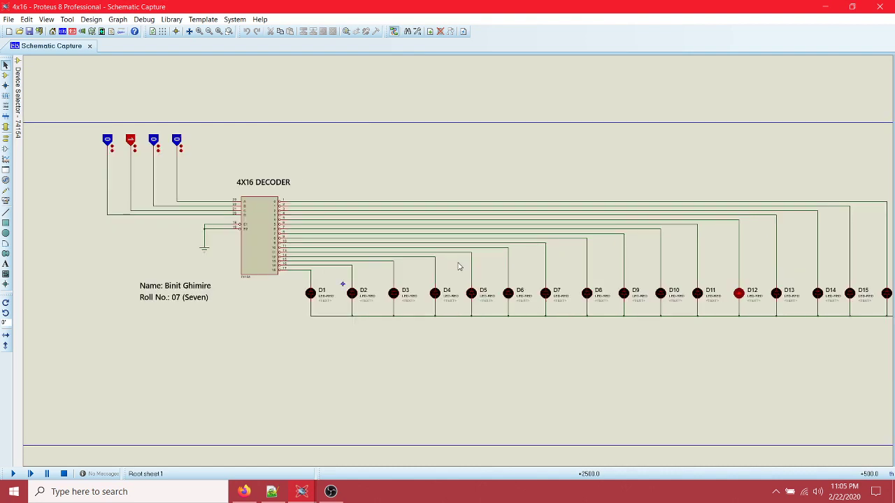
scroll(458, 266, "down", 1)
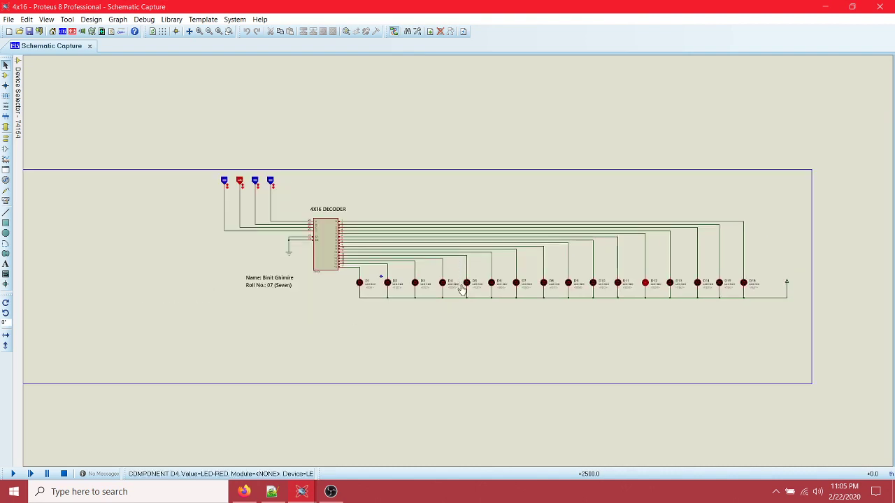
scroll(467, 294, "up", 1)
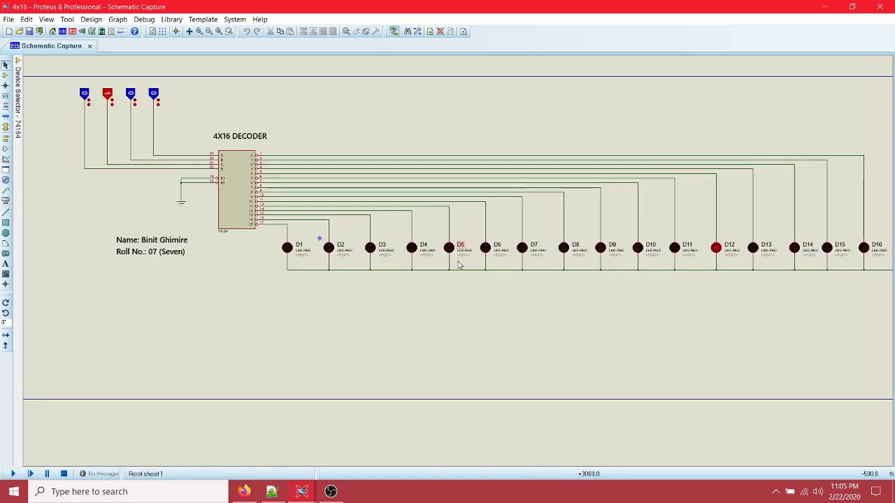
scroll(440, 252, "down", 1)
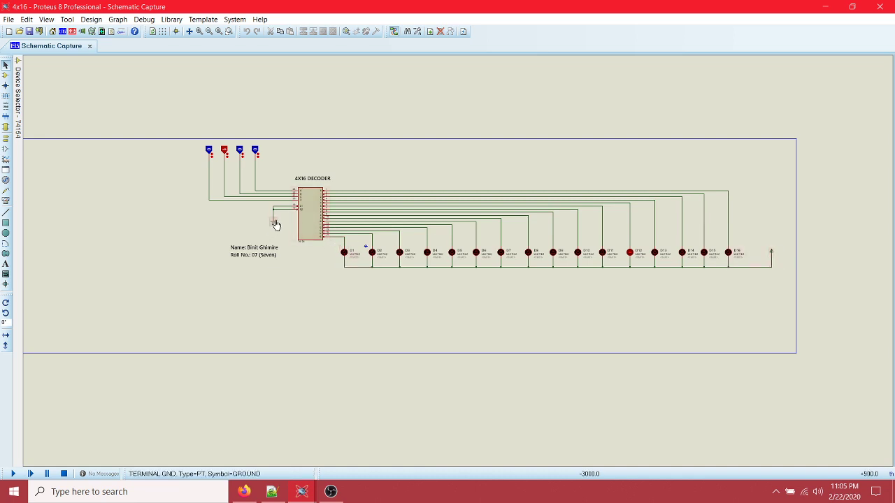
scroll(300, 216, "up", 1)
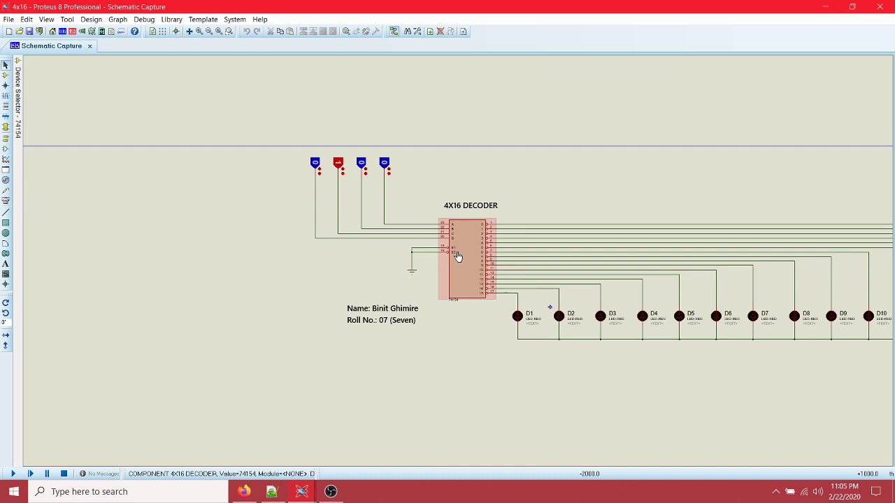
- Run the simulation with all four logic inputs of the decoder set to 1 and check the LEDs
left_click(12, 474)
scroll(531, 279, "down", 2)
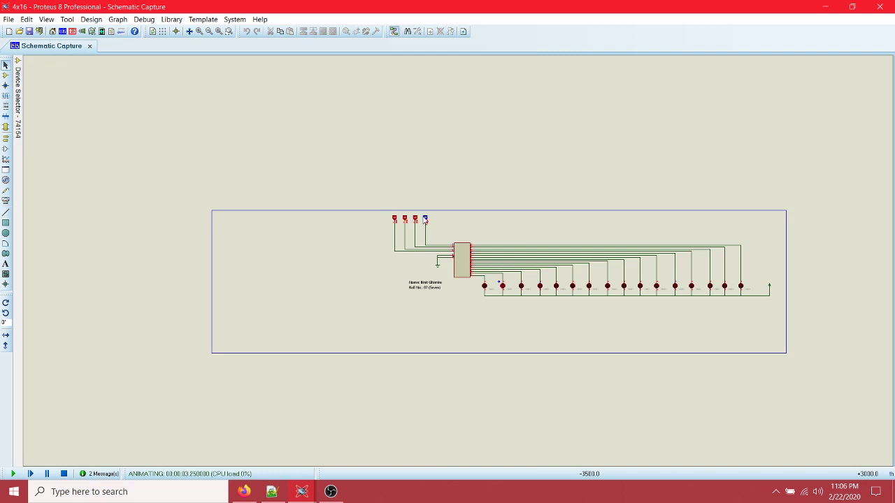
scroll(455, 262, "up", 4)
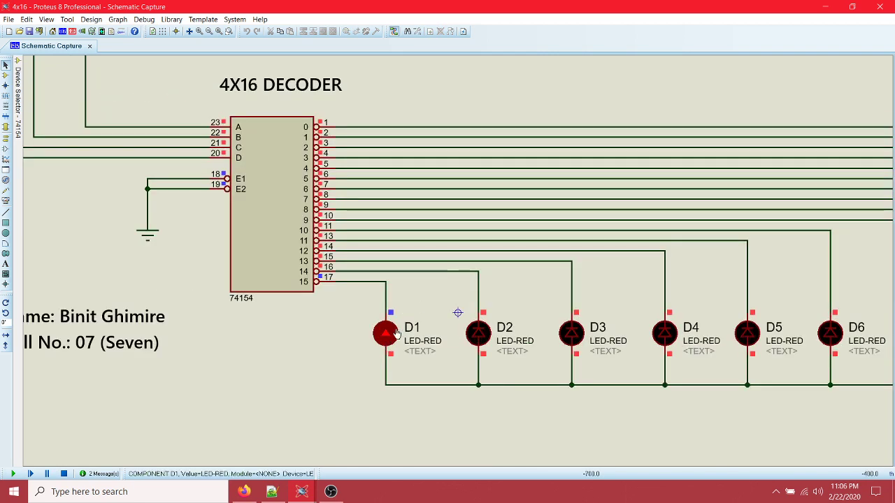
scroll(400, 338, "down", 2)
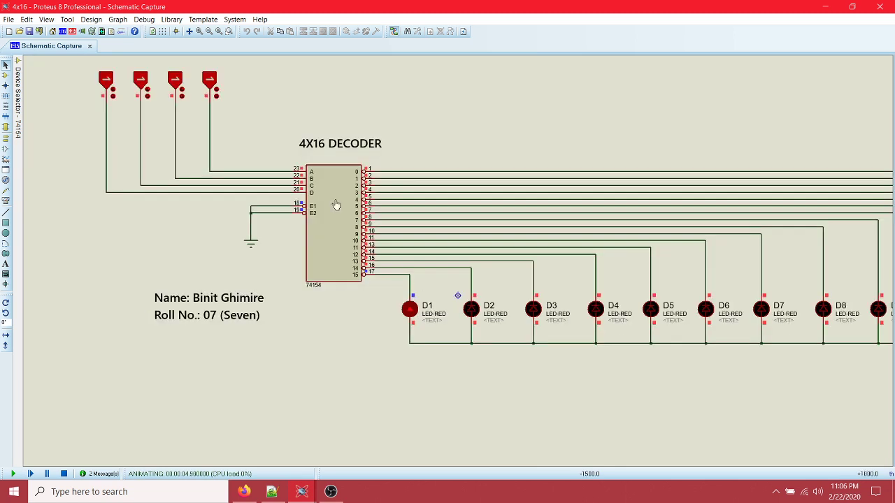
- Toggle the decoder's logic inputs through 1110, 1100, 1101 and 0001, checking which LED lights for each combination
left_click(214, 94)
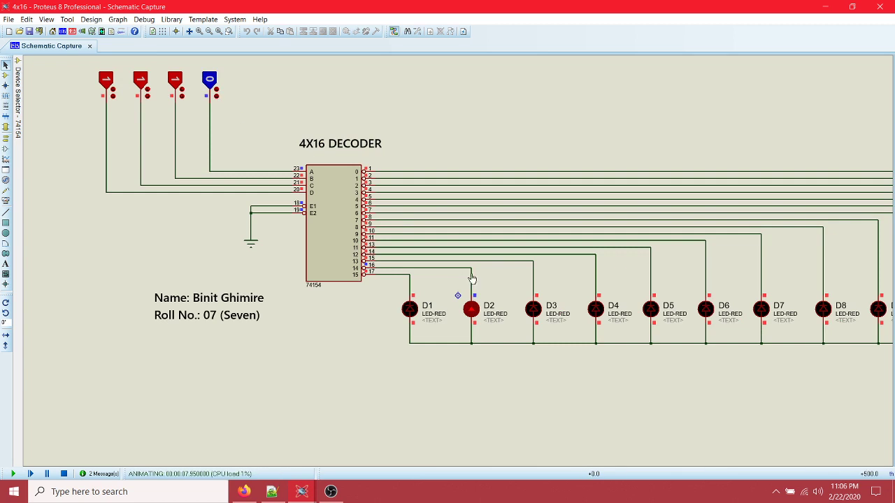
left_click(182, 96)
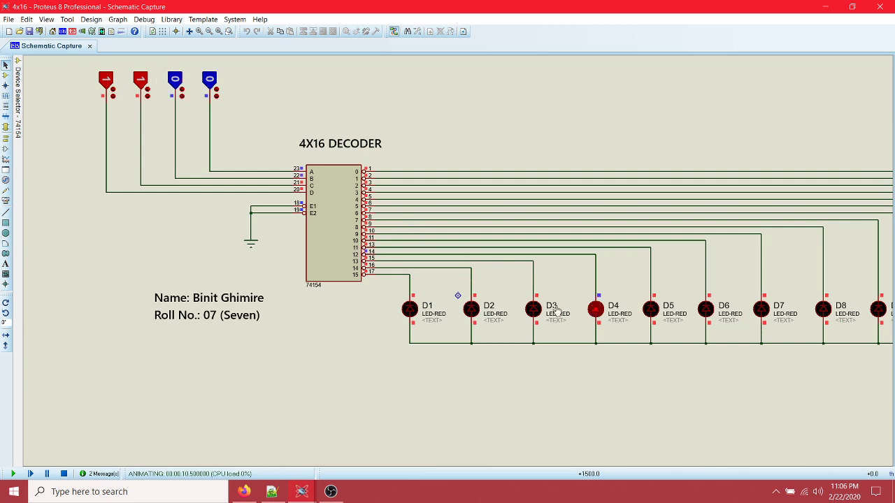
left_click(217, 90)
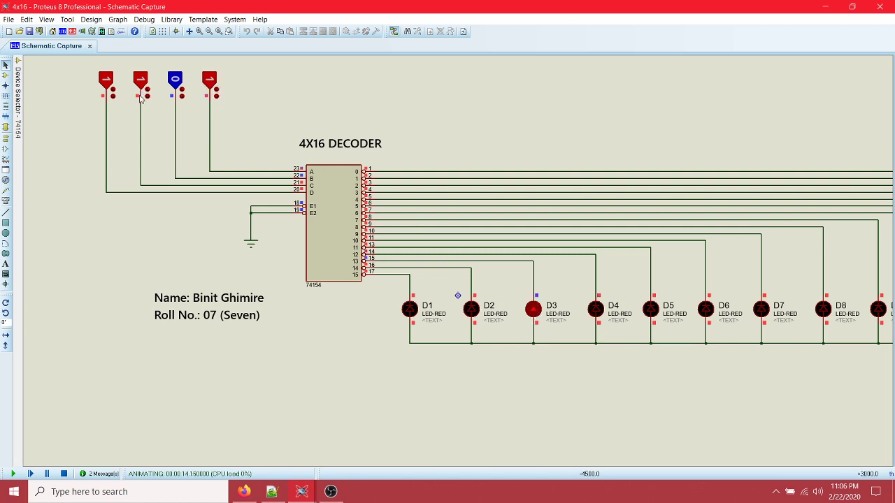
left_click(148, 98)
left_click(110, 96)
scroll(433, 244, "down", 3)
scroll(461, 266, "up", 3)
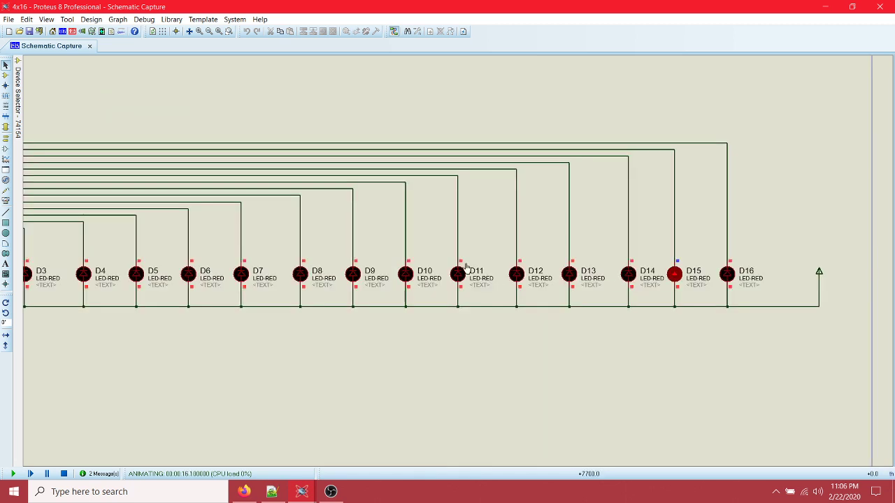
- Set all four logic inputs to 0 and examine the LED row in the running simulation
scroll(681, 279, "down", 3)
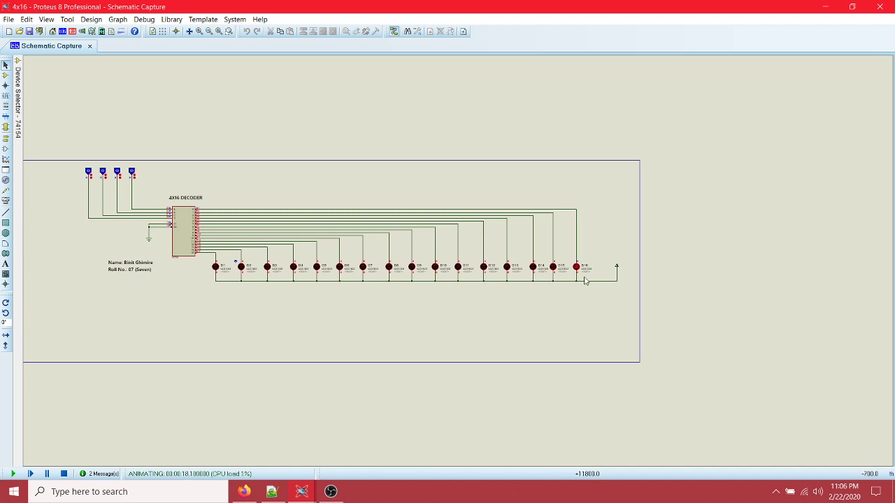
scroll(585, 281, "up", 3)
scroll(413, 224, "down", 3)
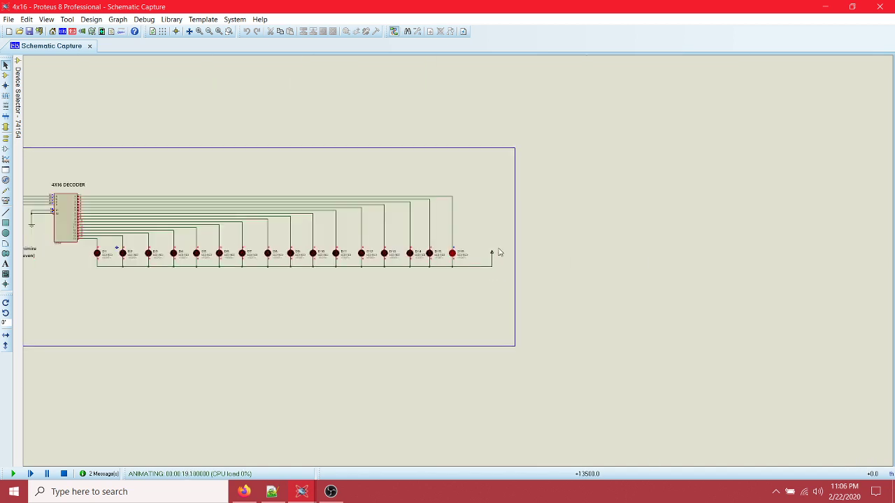
scroll(470, 268, "down", 1)
scroll(373, 267, "up", 2)
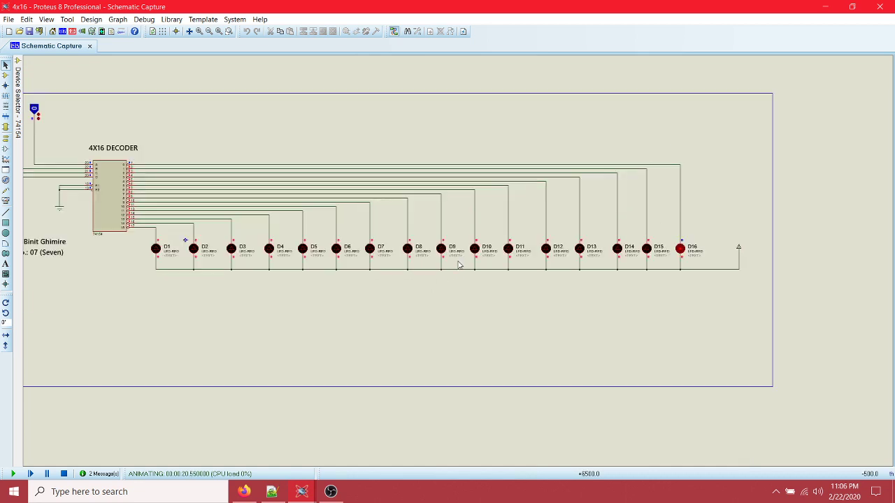
scroll(456, 264, "down", 2)
scroll(432, 300, "up", 2)
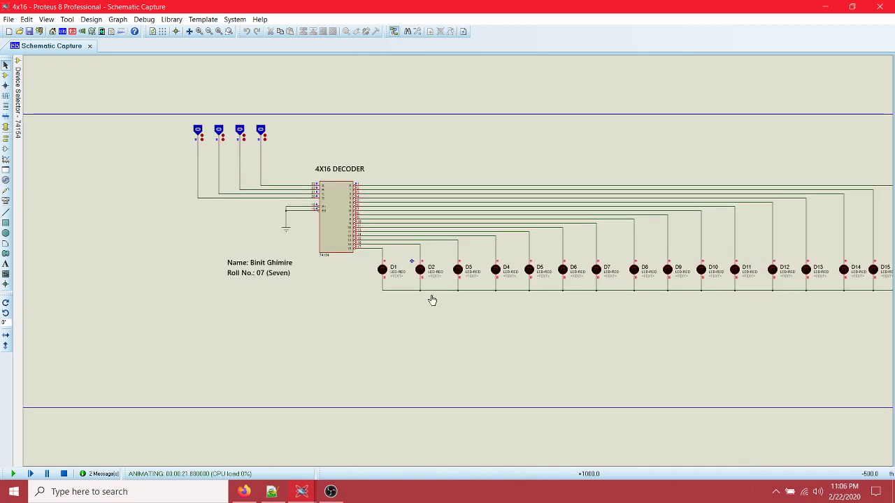
- Stop the simulation, then close its message log and the schematic window without saving changes
left_click(63, 474)
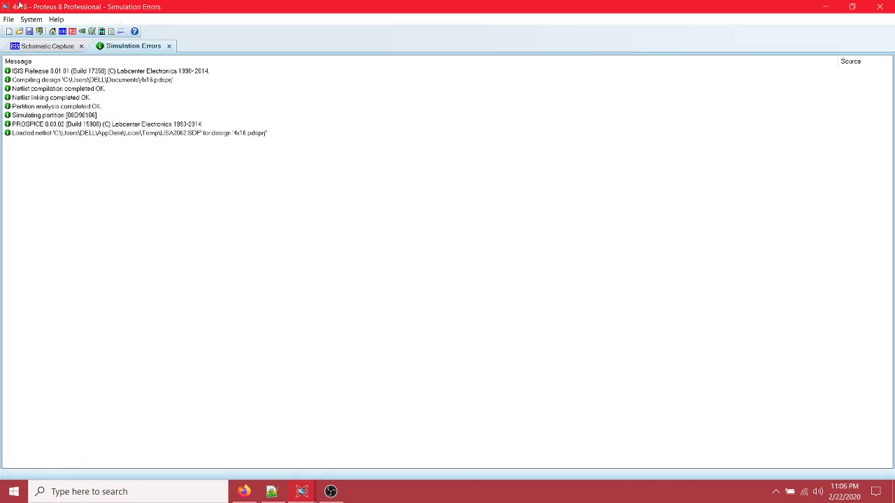
left_click(169, 46)
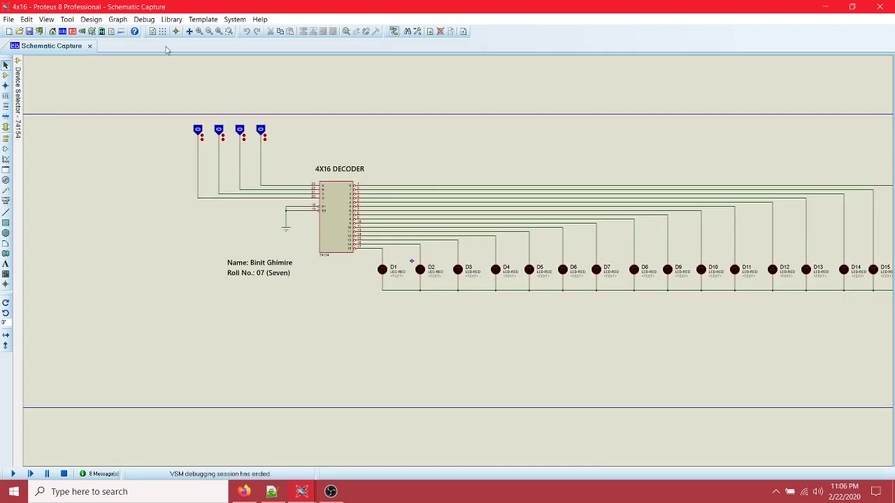
left_click(90, 46)
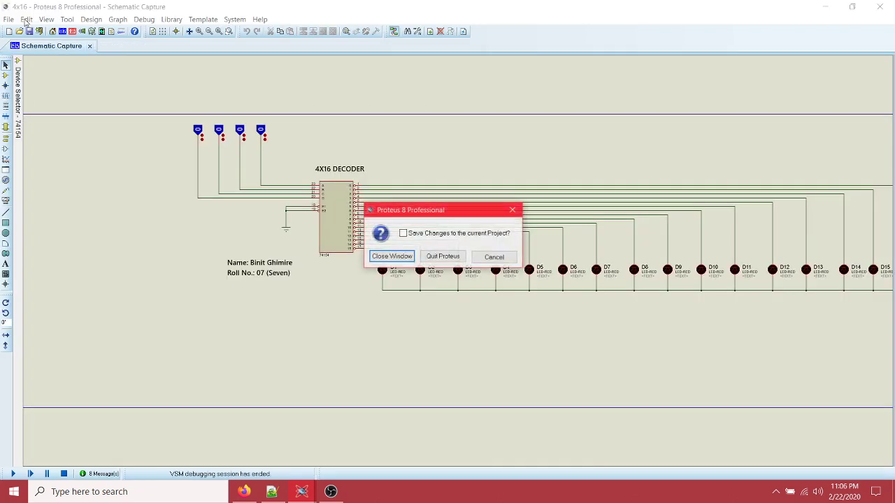
left_click(405, 258)
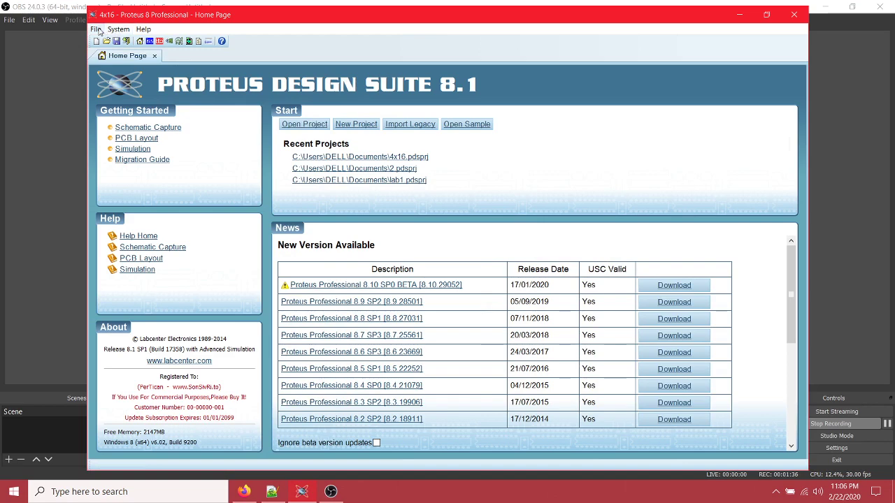
left_click(98, 31)
left_click(129, 118)
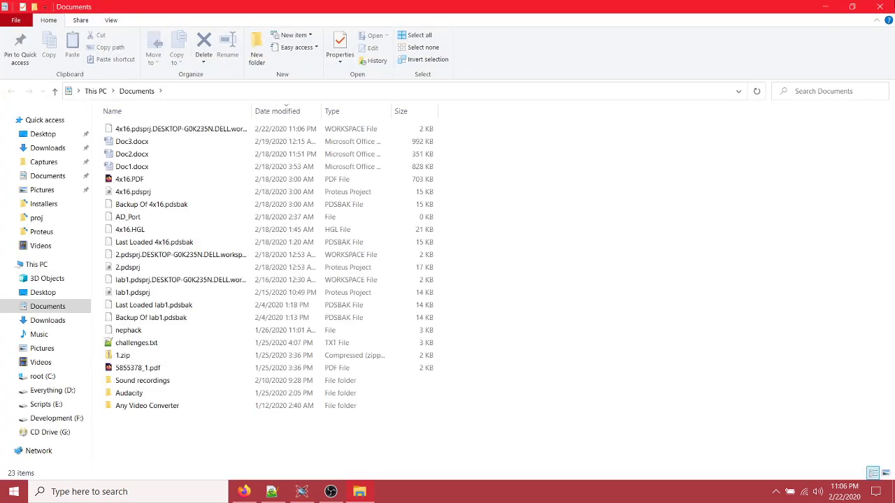
left_click(878, 6)
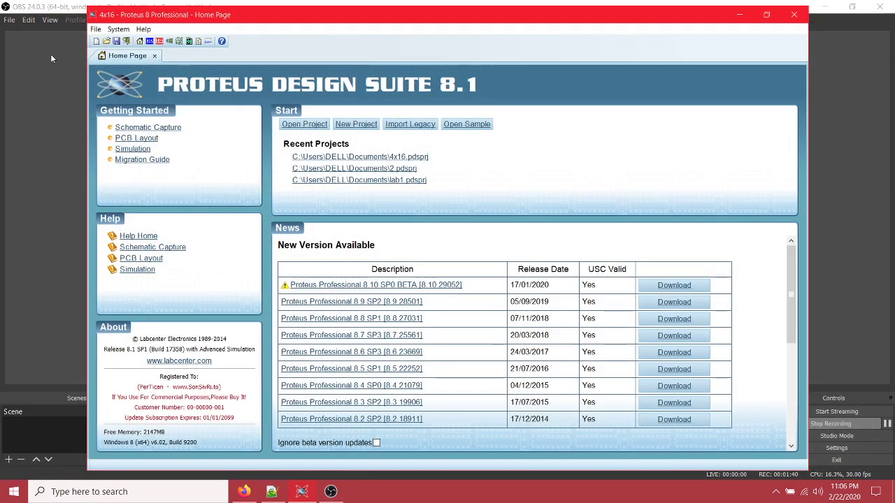
- Close the 4x16 project and maximize the program window on the home page
left_click(96, 29)
left_click(115, 128)
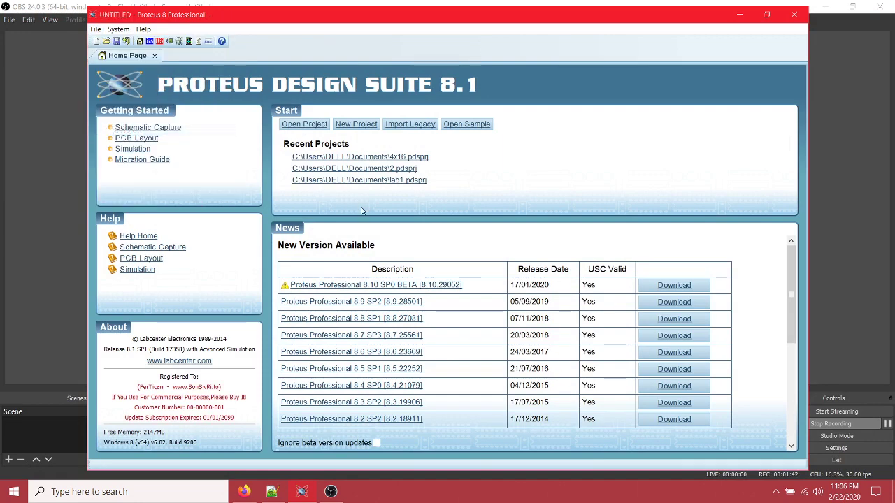
left_click(766, 14)
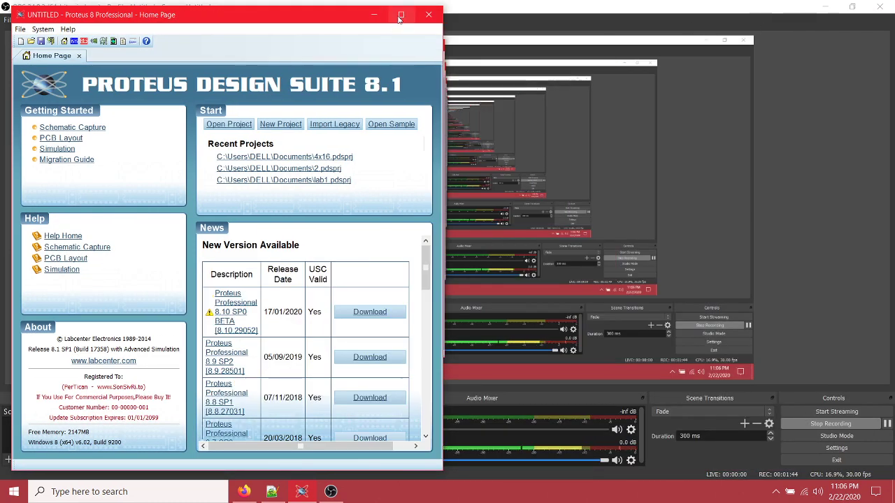
double_click(406, 10)
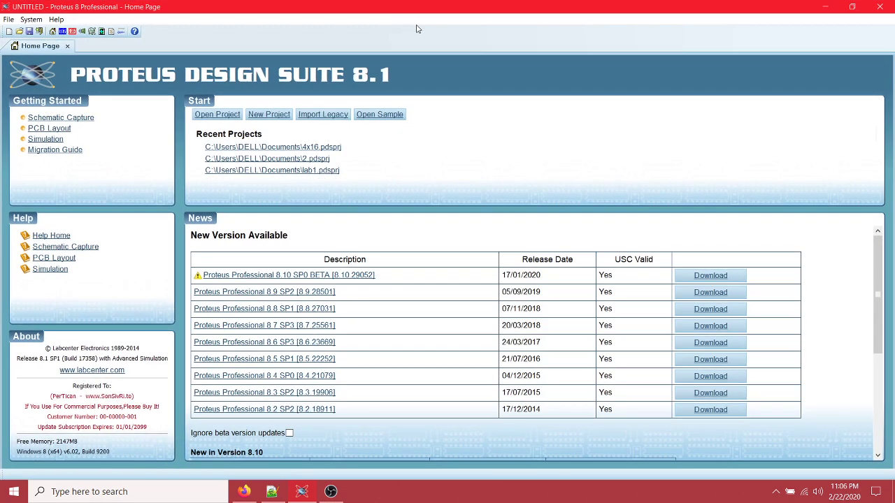
- Open a blank schematic and set the width of its User sheet size to 15in
left_click(63, 32)
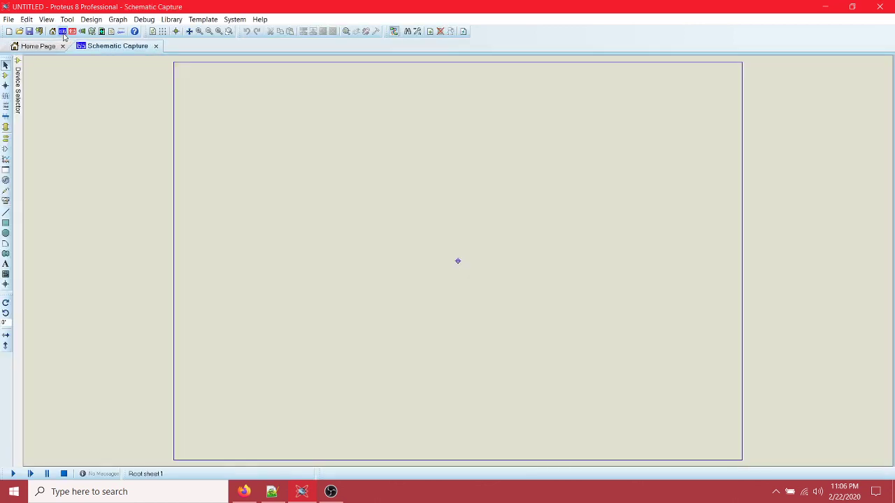
left_click(233, 20)
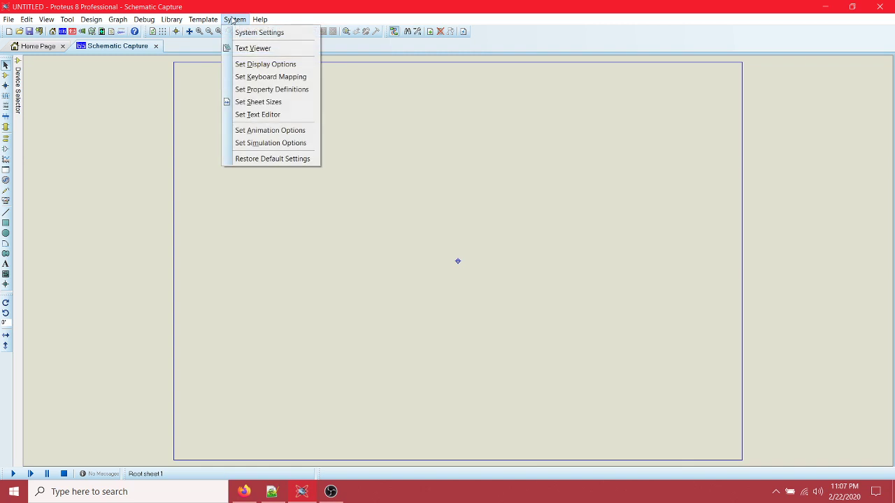
left_click(249, 105)
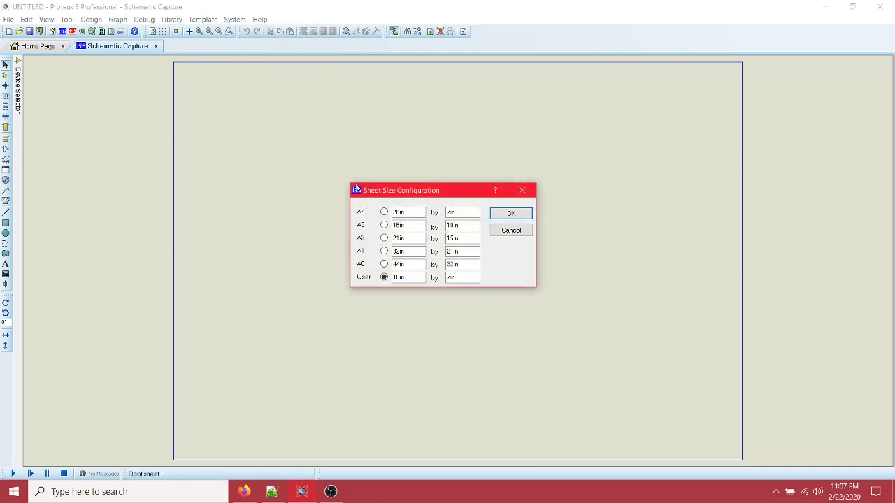
double_click(396, 278)
type("15in")
key("Return")
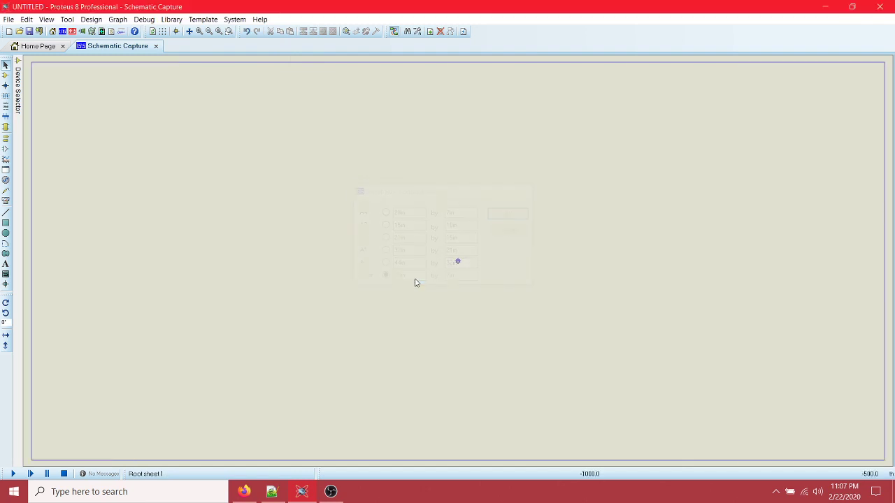
- Search the device library for "decoder" and add the 74154 4-to-16 line decoder/demultiplexer to the device list
left_click(5, 75)
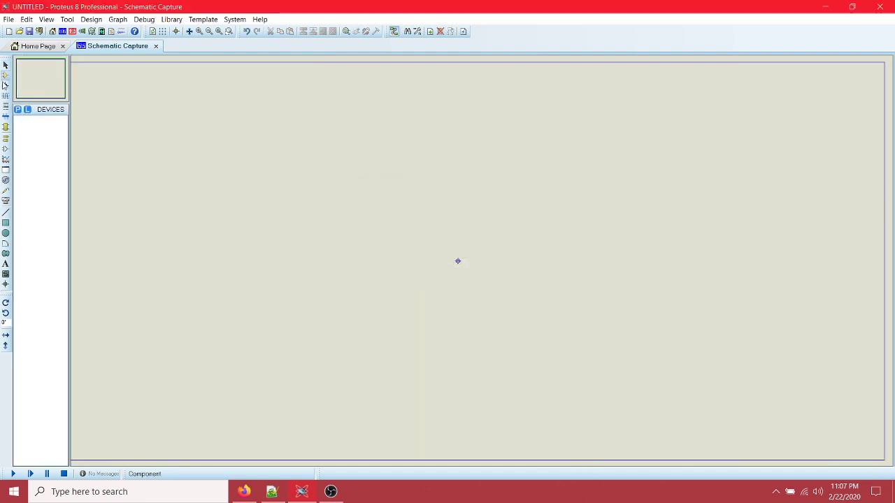
left_click(18, 109)
type("decoder")
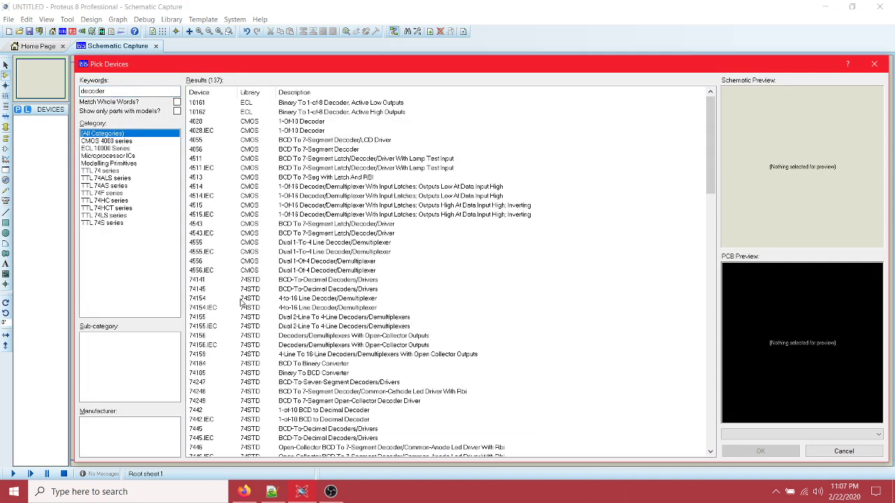
left_click(311, 299)
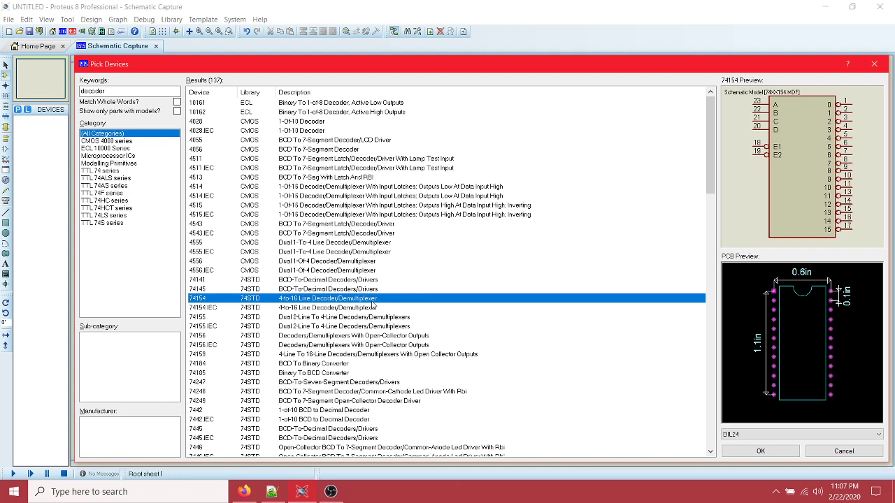
left_click(760, 450)
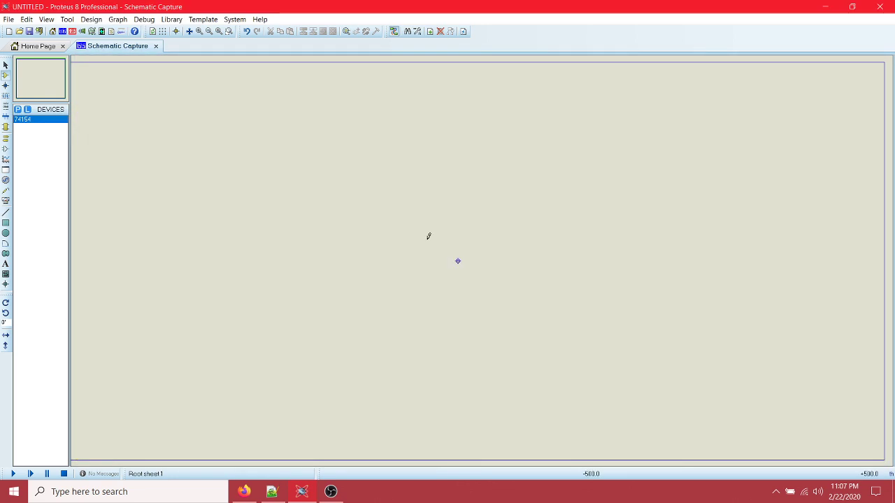
- Place the 74154 decoder in the upper-left area of the schematic sheet
left_click(216, 189)
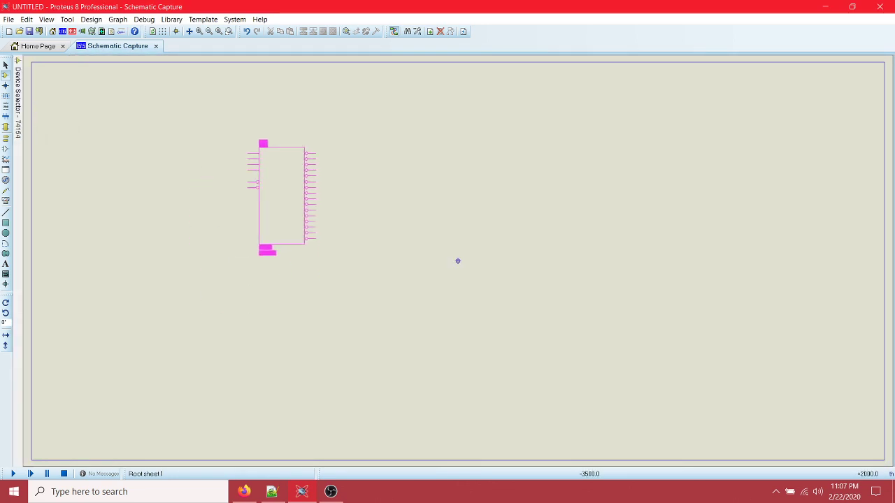
left_click(255, 143)
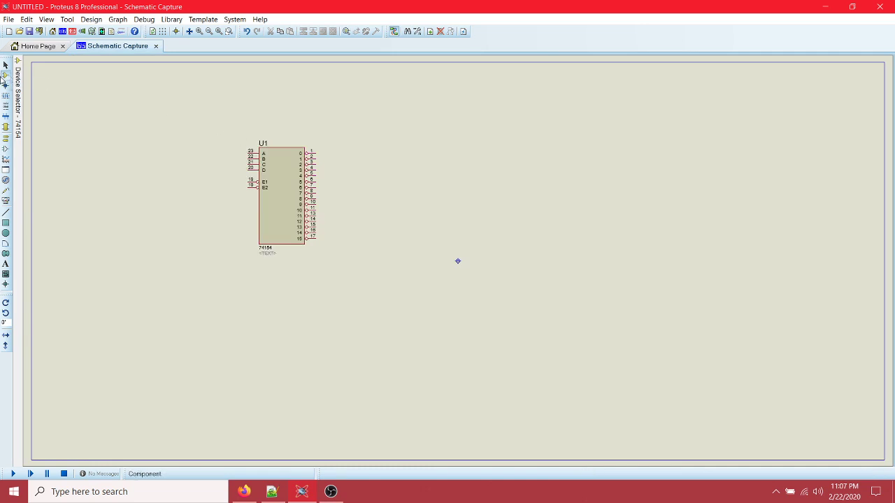
- Search the device library for "led" and add the animated red LED model, LED-RED, to the device list
mouse_move(18, 91)
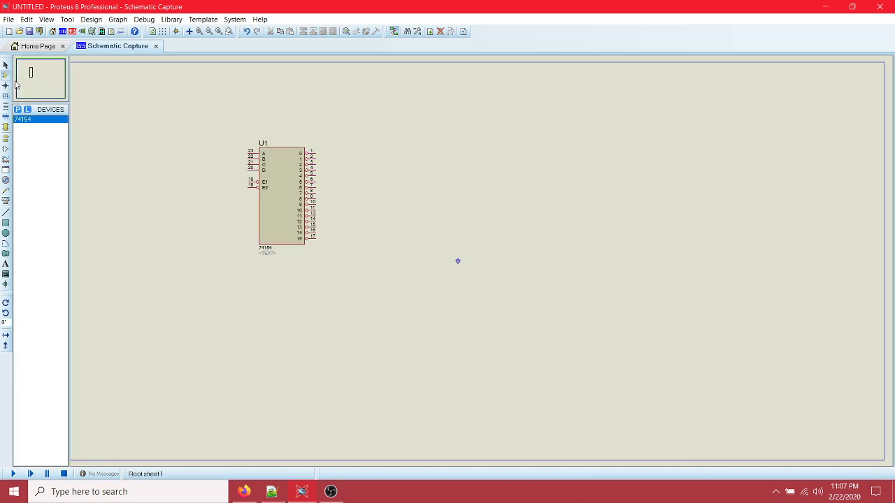
left_click(17, 109)
type("le")
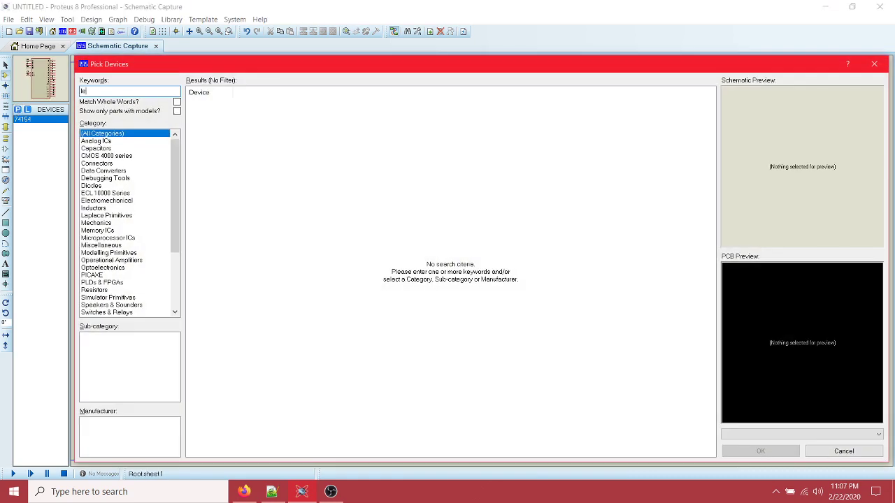
type("d")
left_click(260, 304)
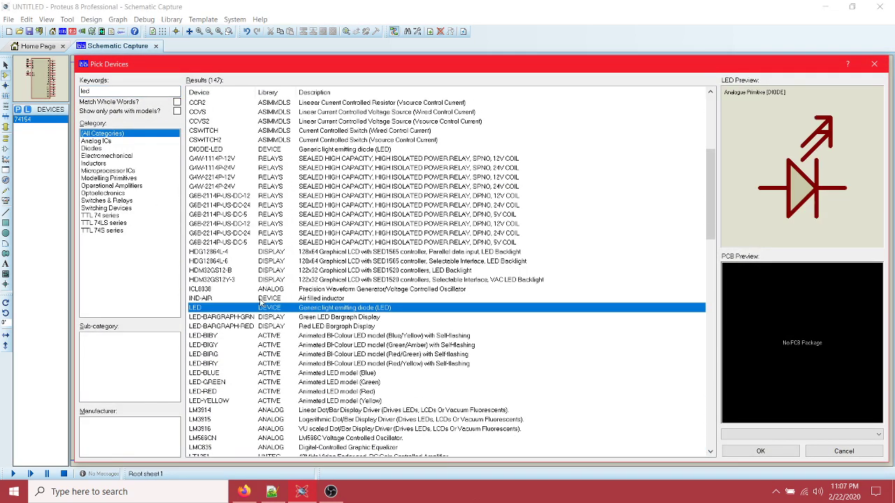
left_click(232, 392)
left_click(740, 453)
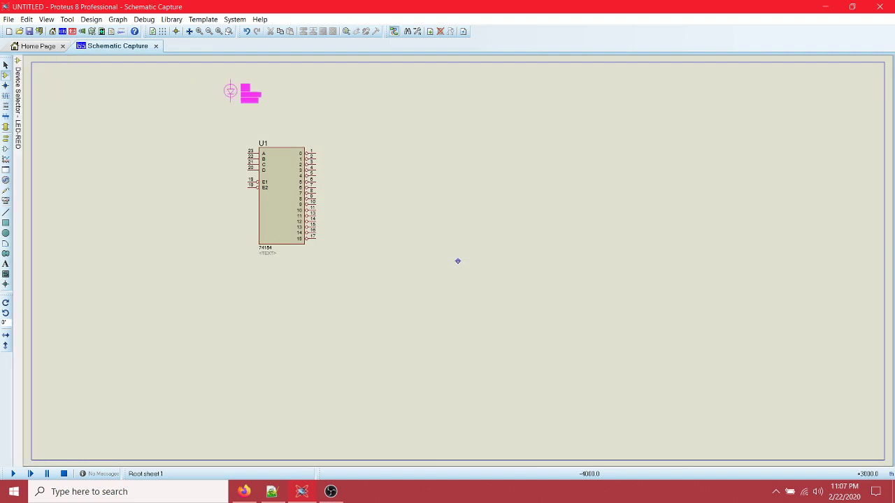
left_click(221, 104)
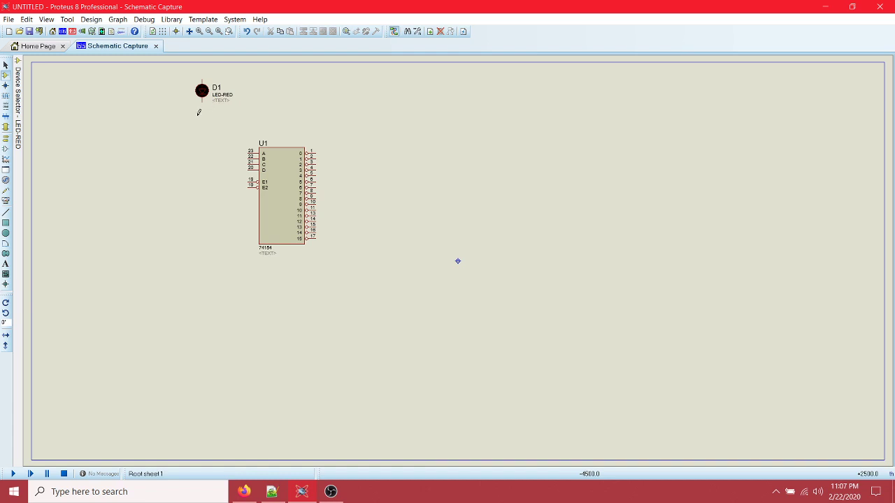
key("ctrl+z")
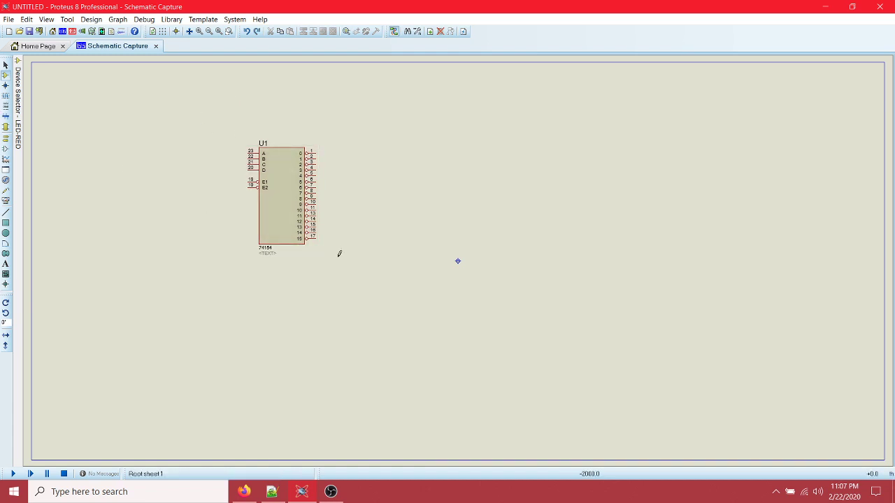
left_click(358, 263)
key("ctrl+z")
- Place sixteen LED-RED devices in one evenly spaced horizontal row, from near the sheet's right border back towards the decoder, just below its level
left_click(820, 259)
left_click(773, 259)
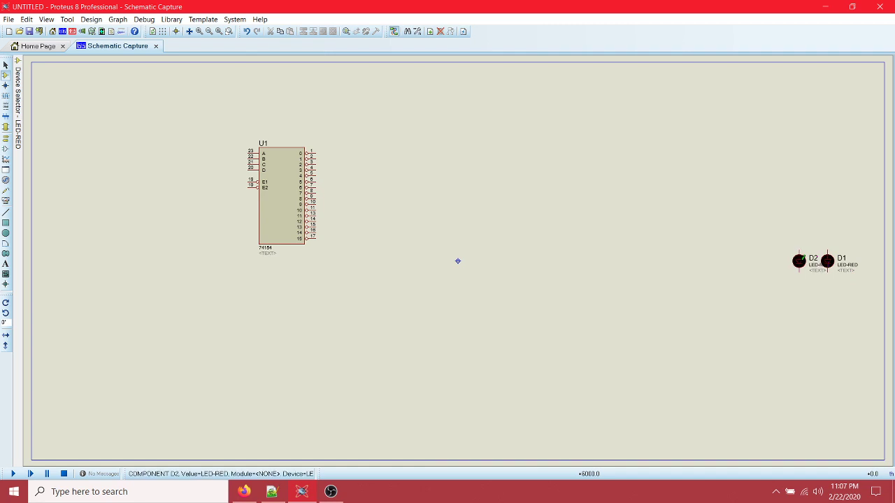
left_click(744, 260)
left_click(742, 260)
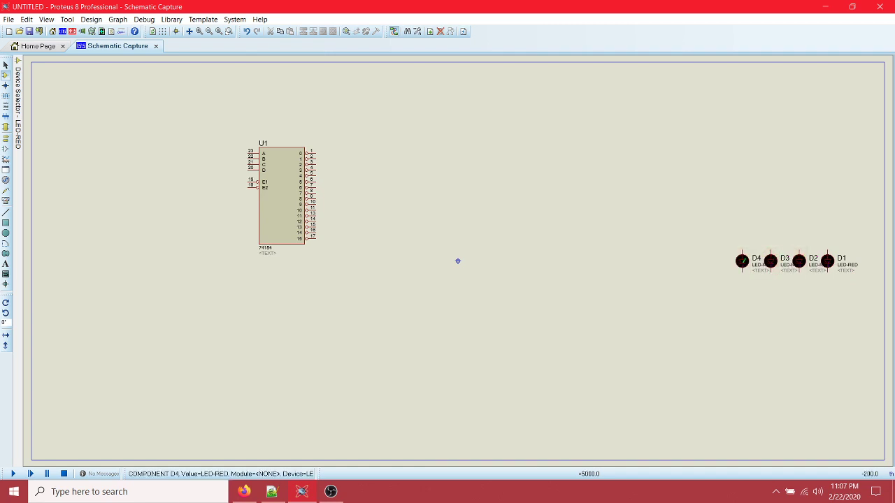
left_click(714, 261)
left_click(685, 261)
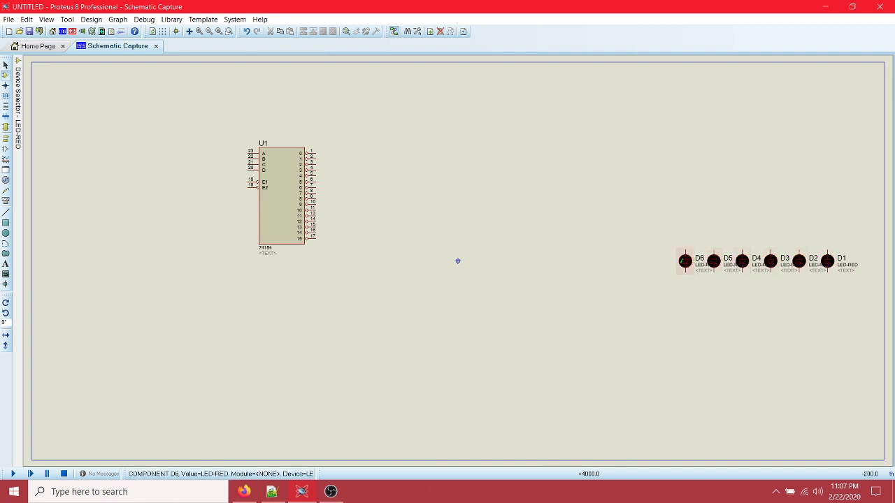
left_click(657, 261)
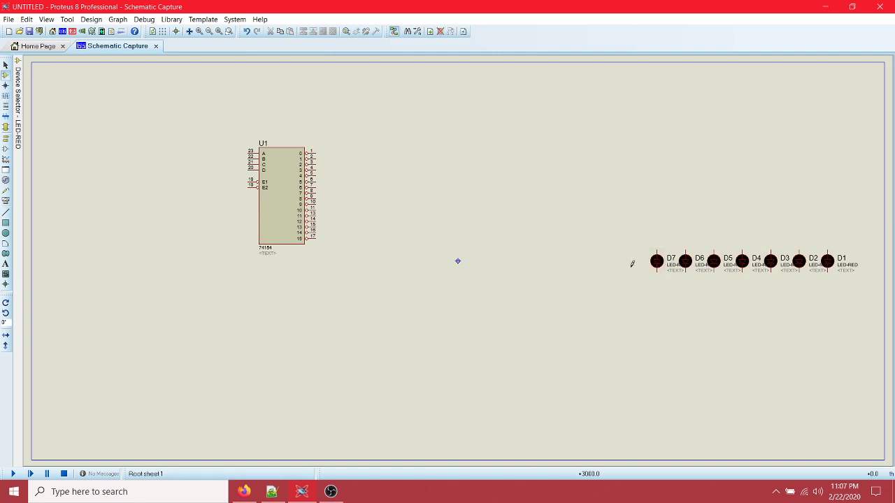
left_click(628, 260)
left_click(599, 261)
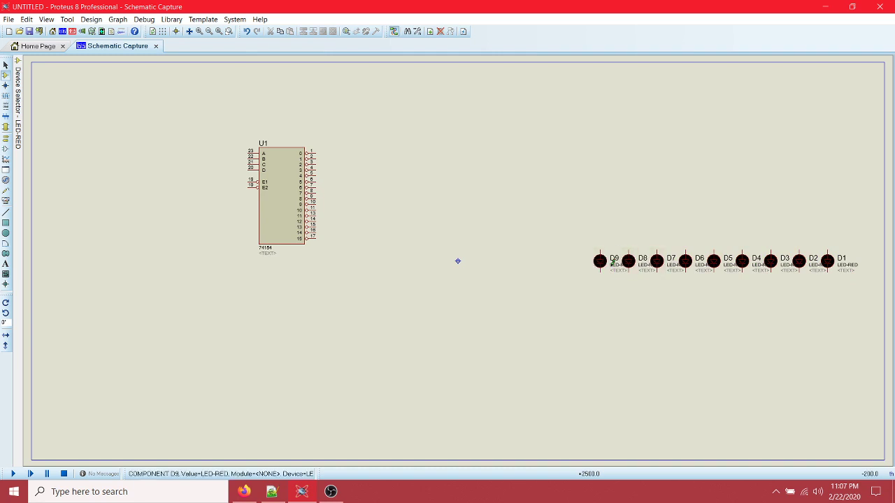
left_click(571, 261)
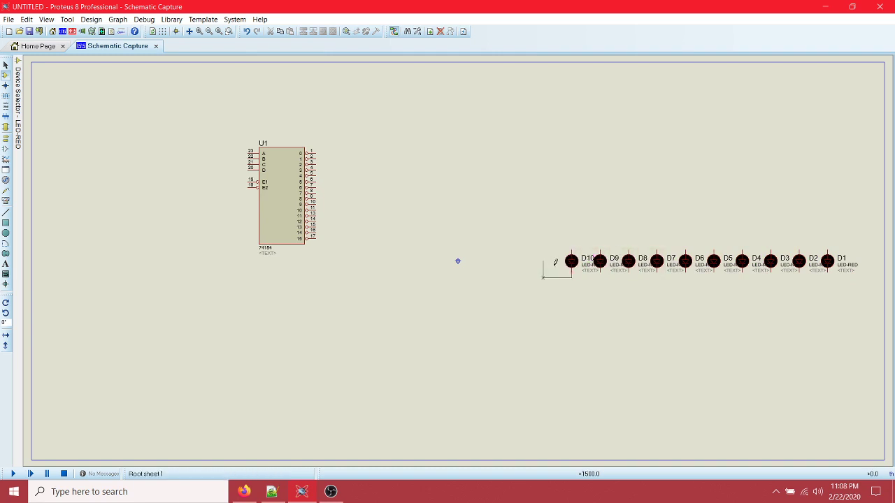
left_click(543, 260)
left_click(514, 260)
left_click(486, 260)
left_click(458, 261)
left_click(429, 260)
left_click(400, 261)
left_click(400, 270)
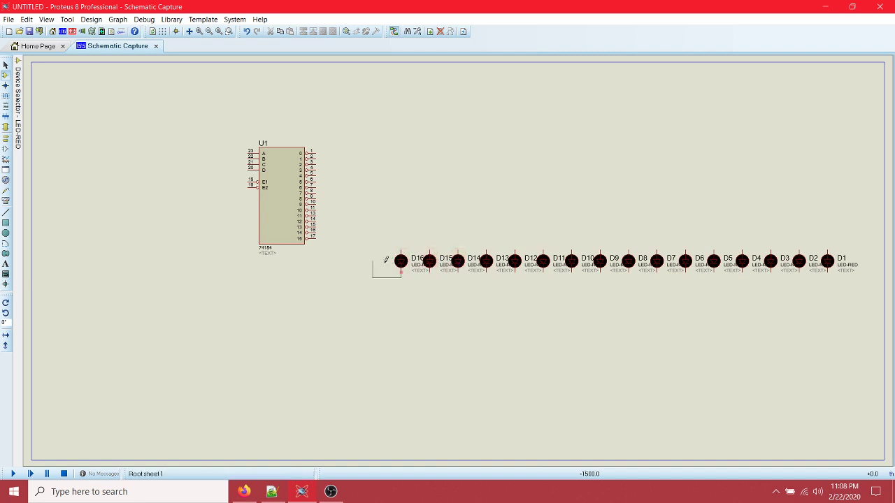
right_click(501, 284)
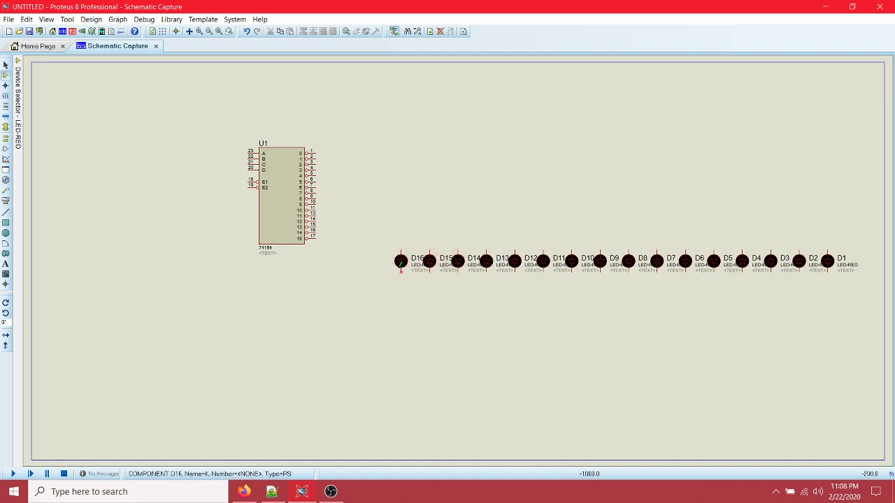
- Flip LEDs D16 through D8 vertically with Y-Mirror so that their diode symbols point upward
scroll(401, 262, "up", 1)
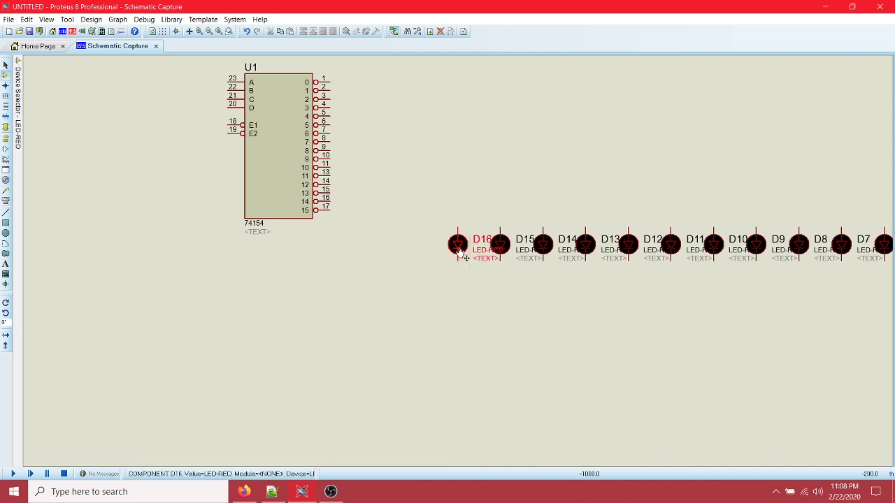
right_click(458, 244)
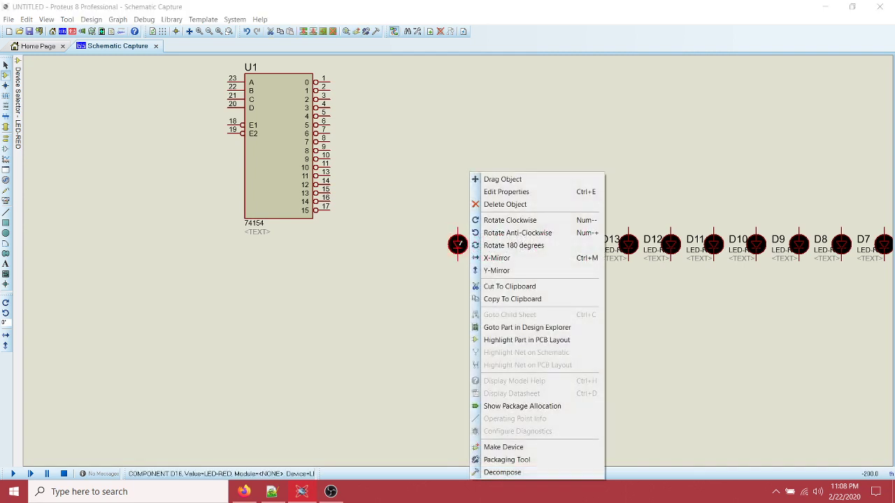
left_click(496, 270)
right_click(542, 246)
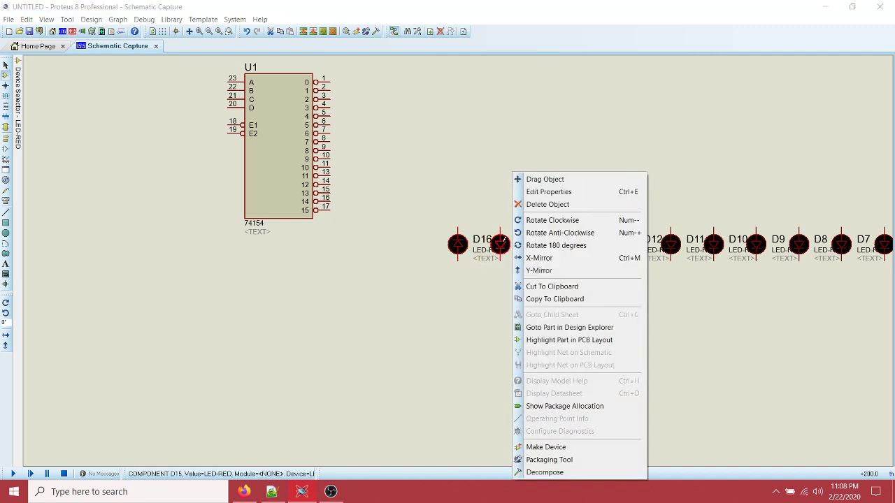
left_click(547, 271)
right_click(557, 249)
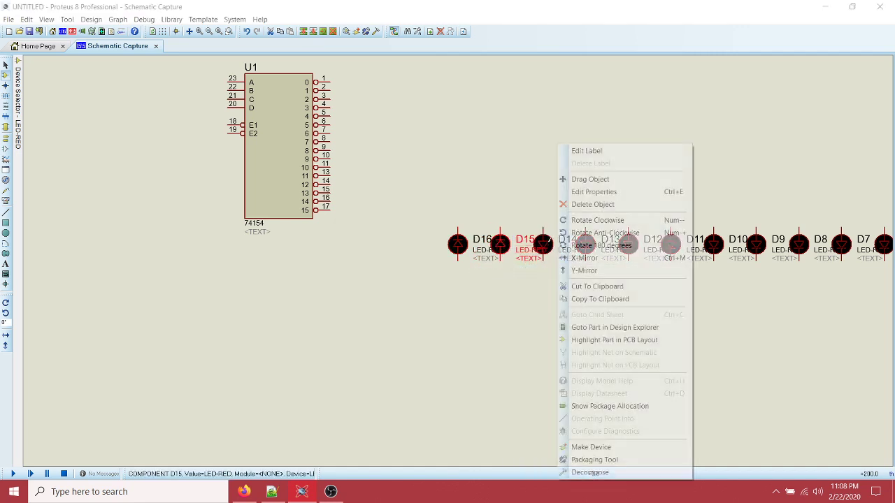
left_click(596, 274)
right_click(511, 250)
left_click(538, 270)
right_click(560, 249)
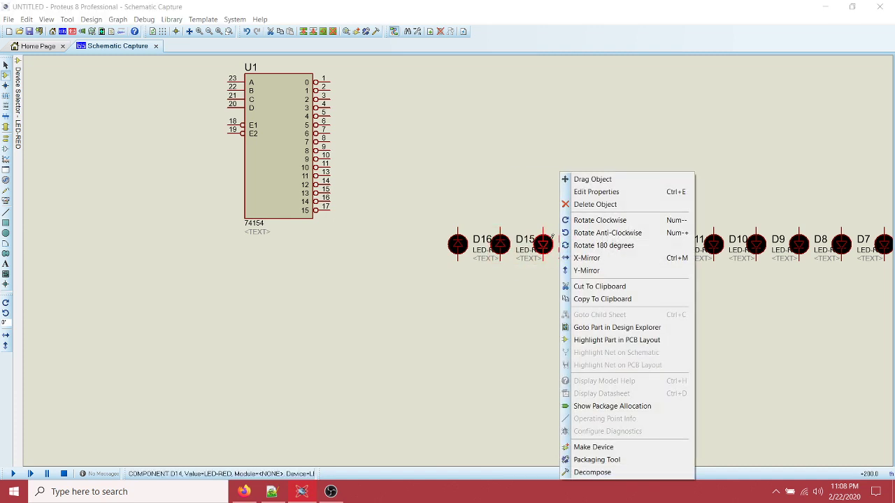
left_click(587, 270)
right_click(595, 246)
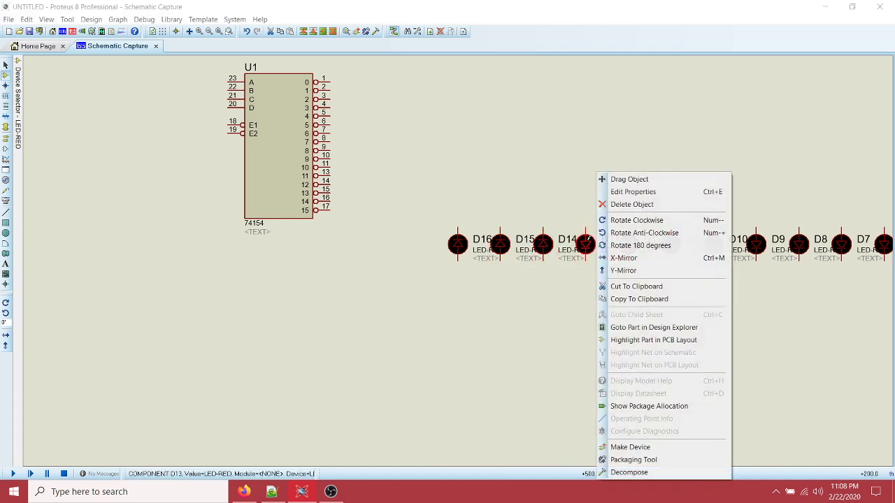
left_click(627, 271)
right_click(643, 246)
left_click(670, 270)
right_click(687, 246)
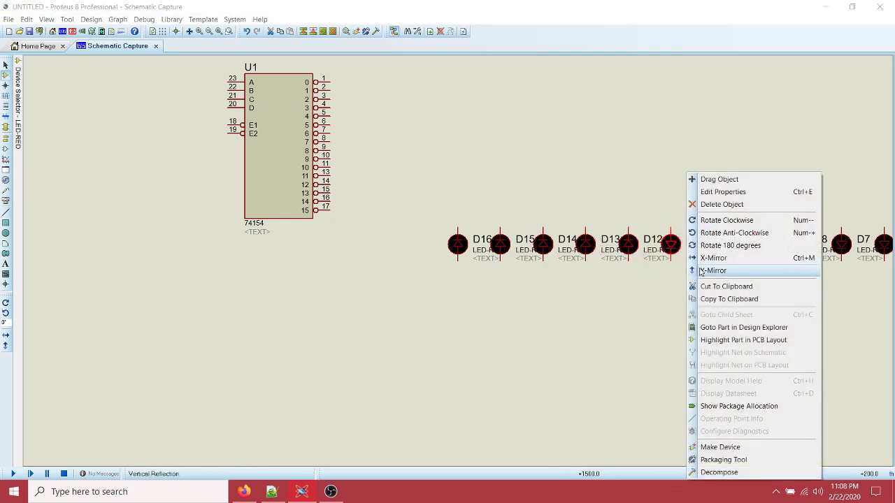
left_click(713, 270)
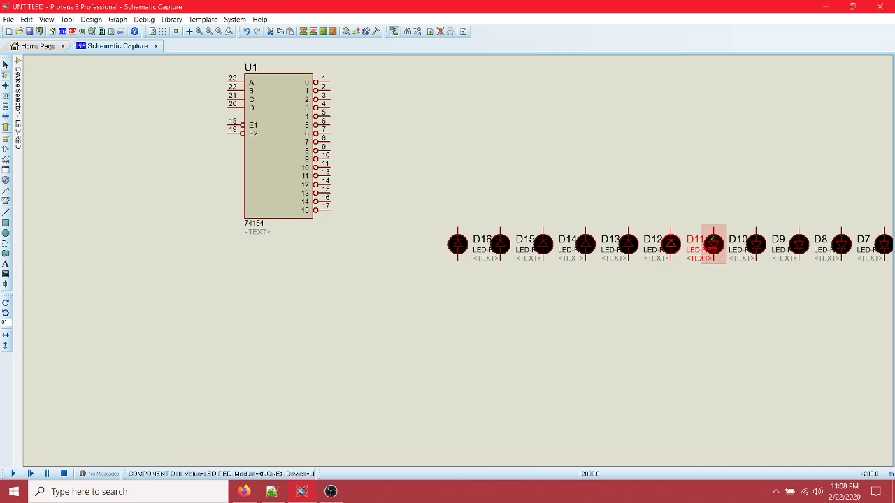
right_click(720, 236)
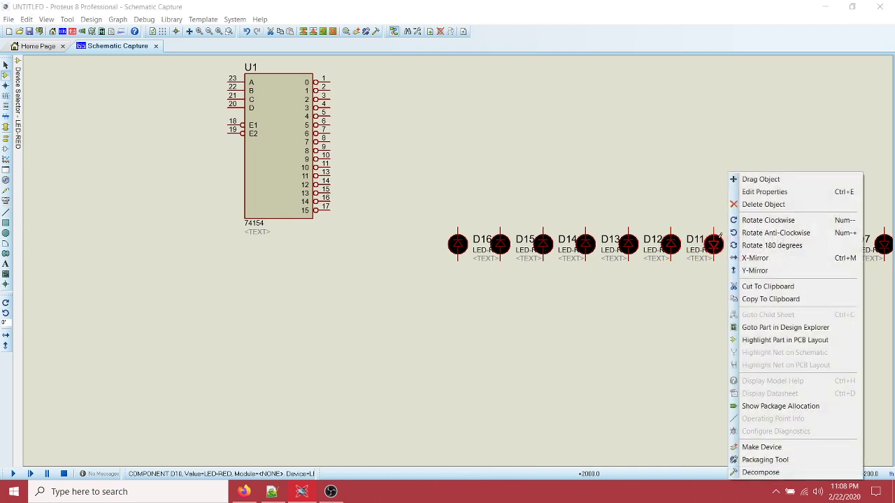
left_click(760, 271)
right_click(756, 241)
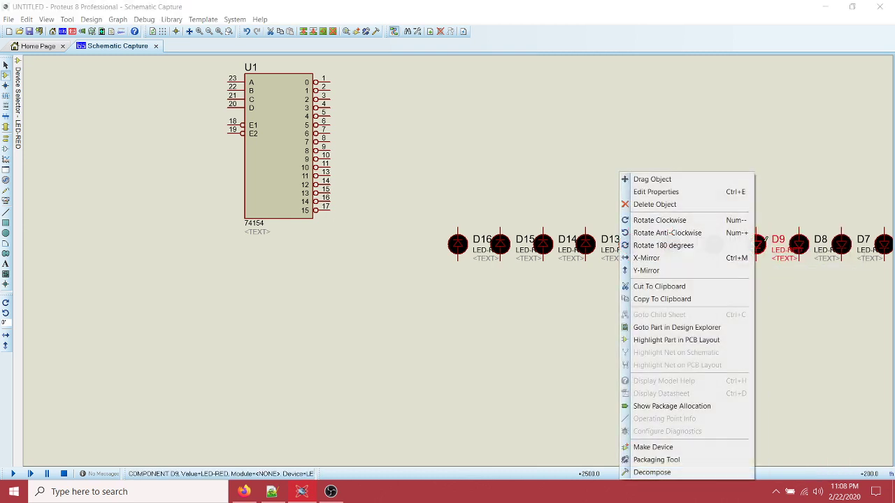
left_click(704, 270)
right_click(799, 243)
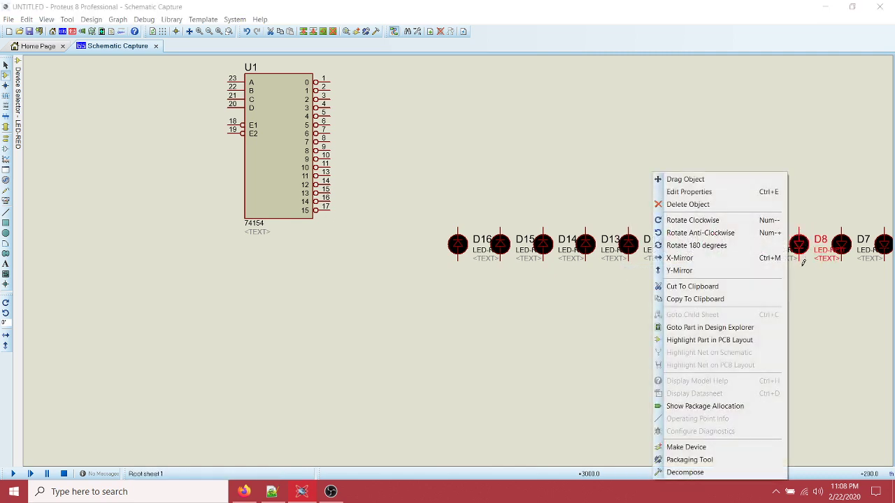
left_click(738, 271)
- Y-Mirror the remaining LEDs, D7 through D1, so that they point the same way as the rest of the row
scroll(738, 272, "down", 1)
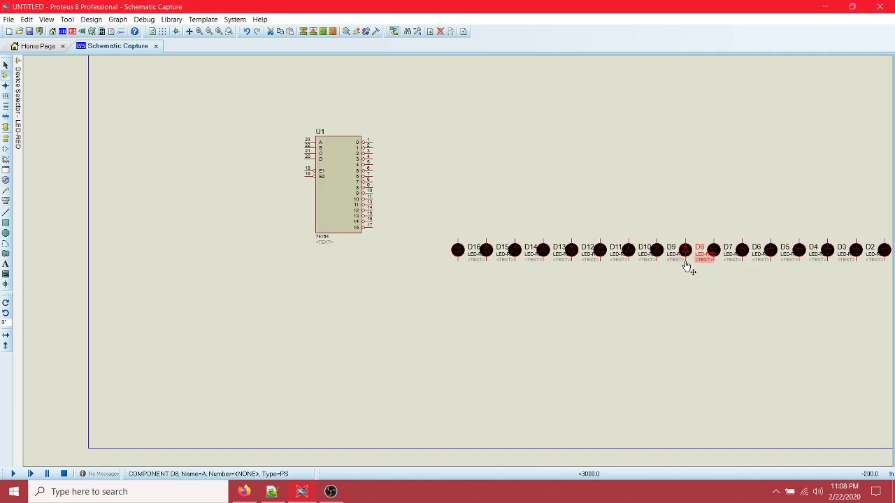
right_click(727, 260)
left_click(752, 271)
right_click(756, 249)
left_click(769, 271)
right_click(771, 253)
left_click(727, 271)
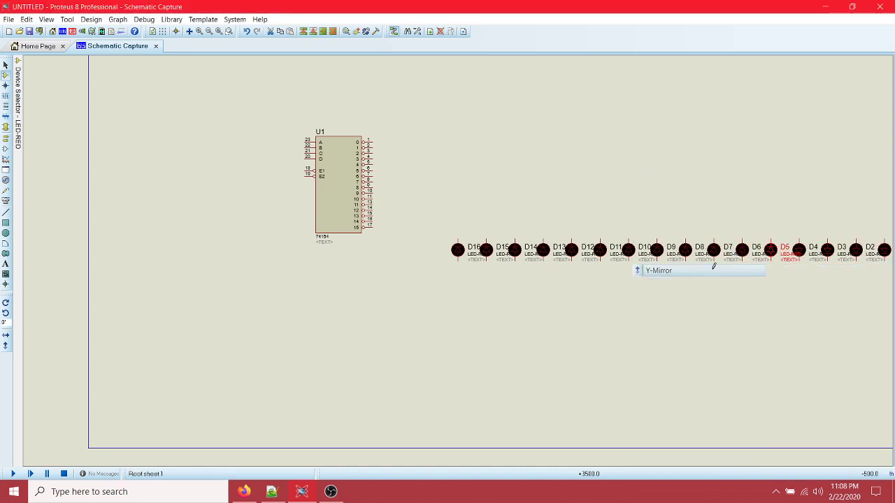
right_click(799, 245)
left_click(731, 272)
right_click(828, 248)
left_click(713, 271)
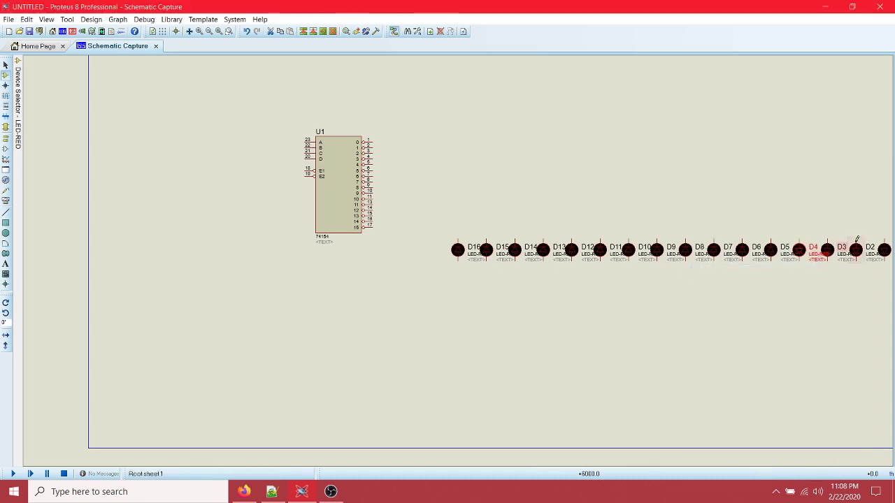
right_click(857, 246)
left_click(783, 271)
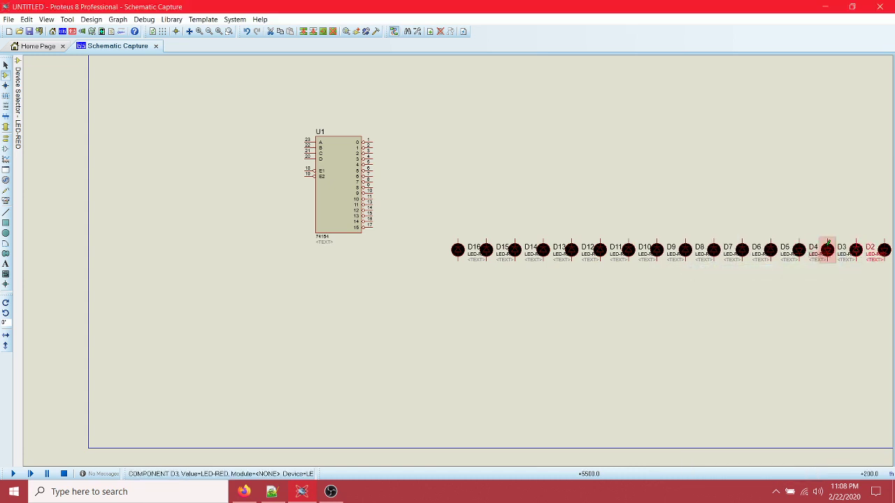
right_click(827, 244)
left_click(783, 271)
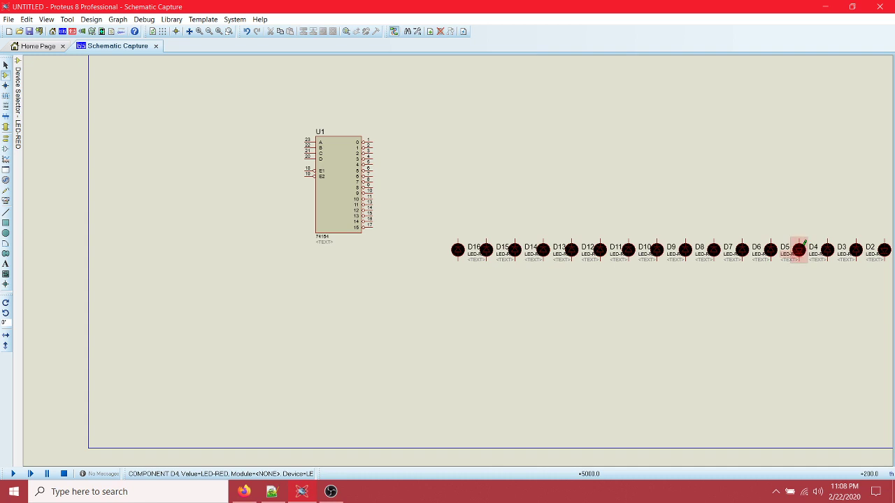
right_click(801, 246)
left_click(755, 272)
scroll(755, 272, "down", 1)
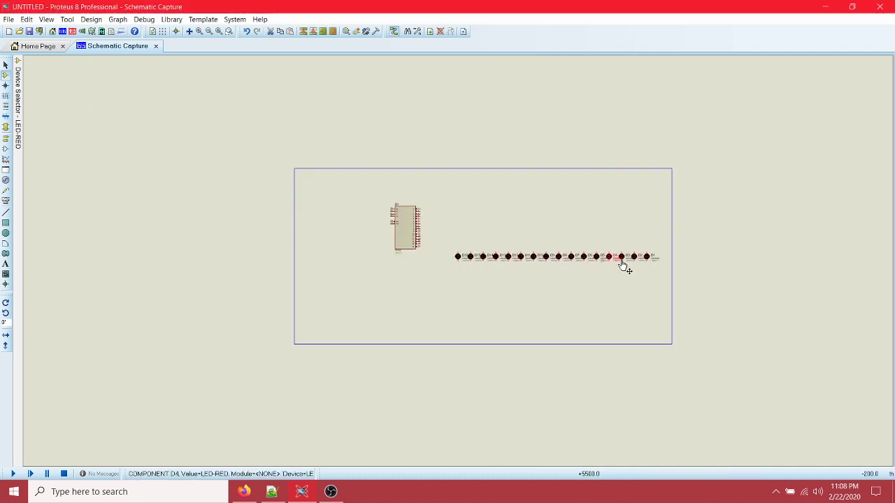
scroll(625, 266, "up", 1)
right_click(515, 250)
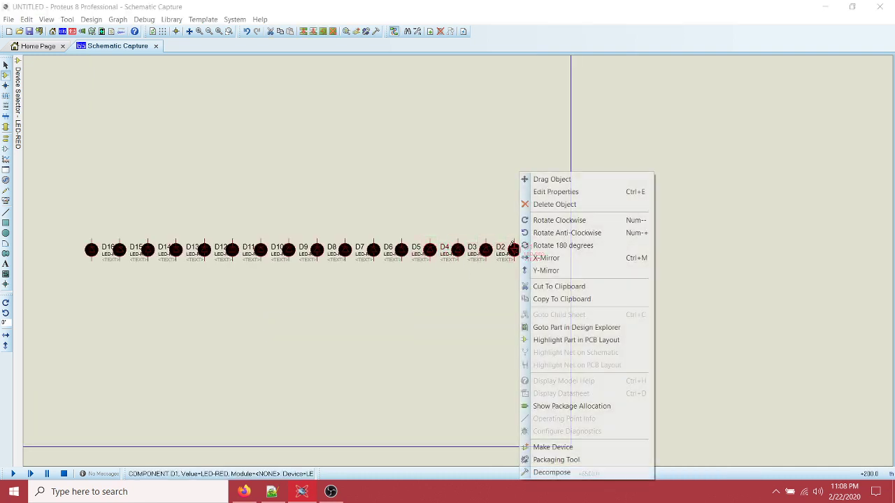
left_click(537, 273)
scroll(459, 258, "up", 1)
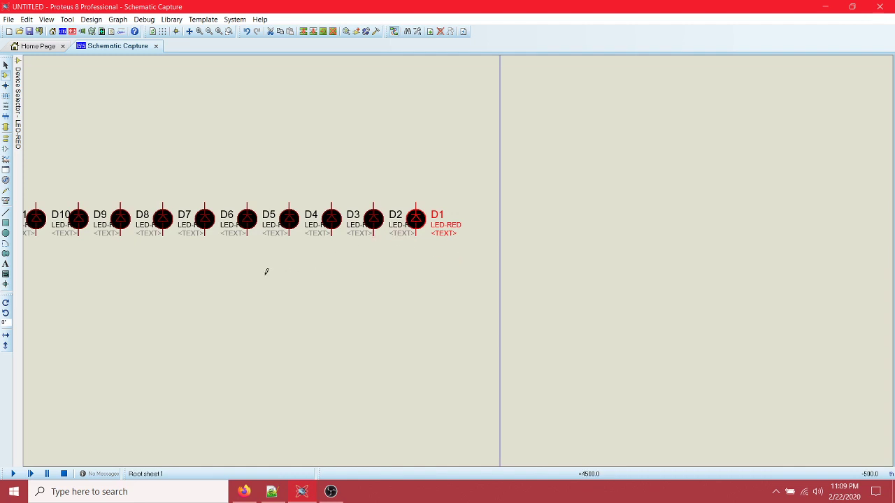
- Wire decoder outputs 15, 14 and 13 to the upper pins of LEDs D16, D15 and D14 respectively
scroll(279, 279, "down", 2)
scroll(459, 259, "up", 1)
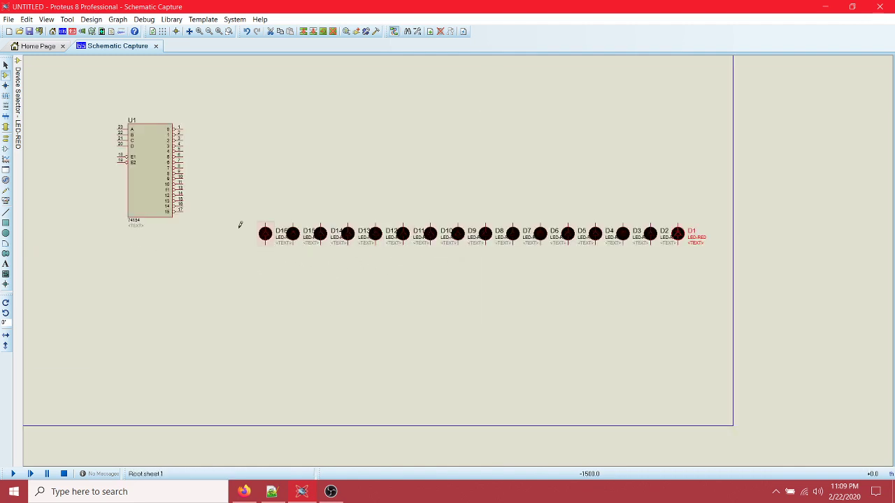
left_click(181, 208)
left_click(265, 224)
left_click(185, 203)
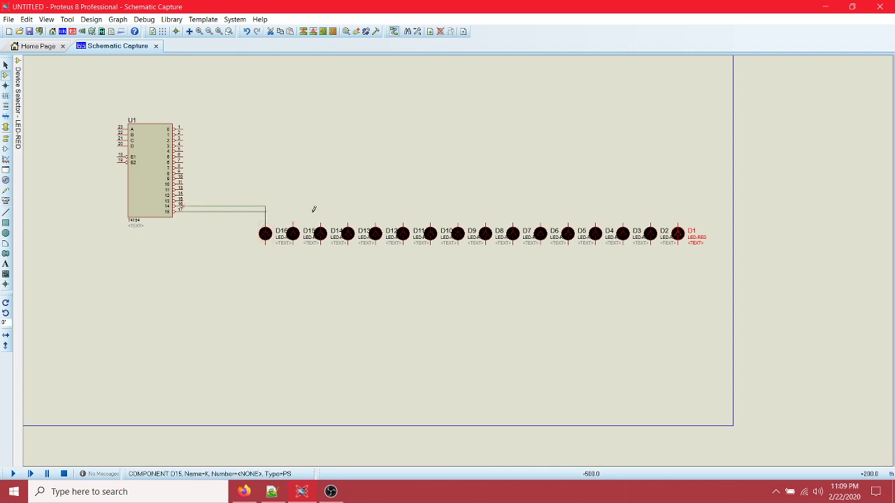
scroll(292, 218, "up", 2)
left_click(458, 300)
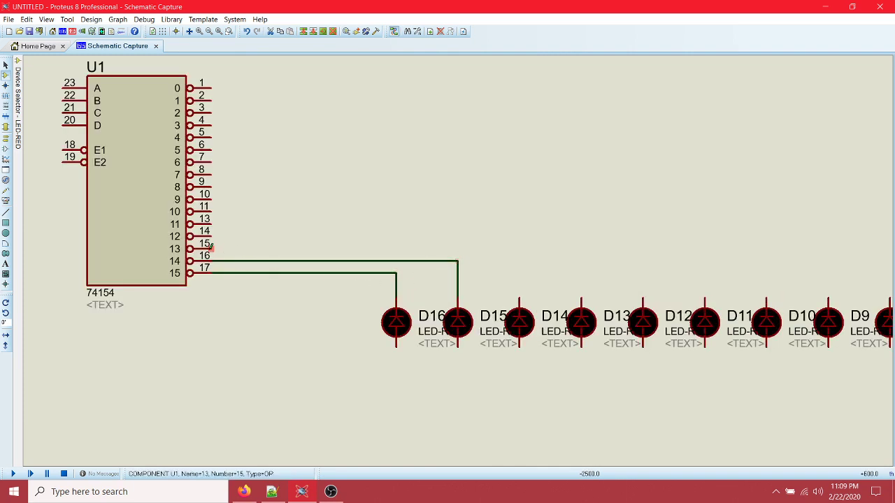
left_click(519, 299)
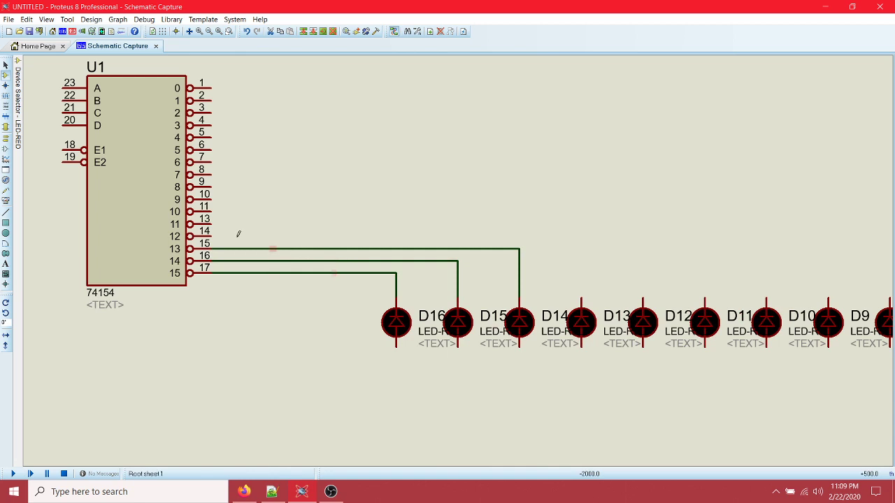
- Wire decoder outputs 12, 11, 10 and 9 to the upper pins of LEDs D13, D12, D11 and D10 respectively
left_click(209, 236)
left_click(581, 300)
left_click(643, 299)
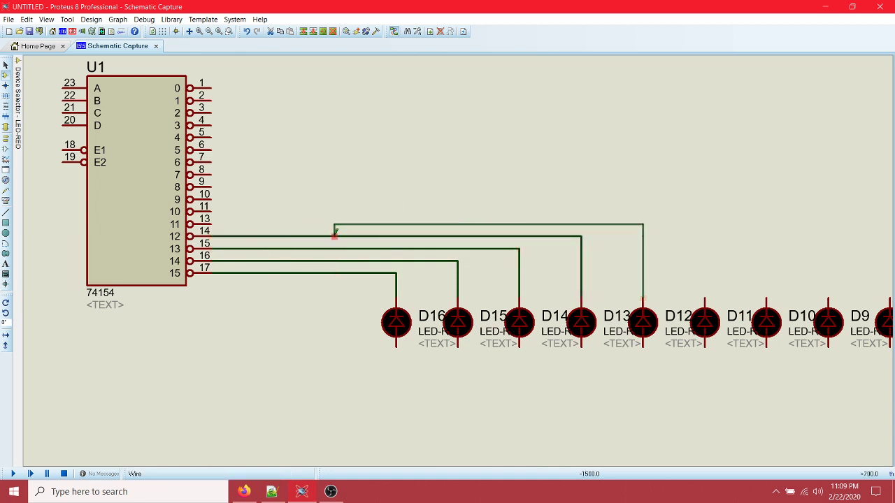
left_click(210, 224)
left_click(214, 211)
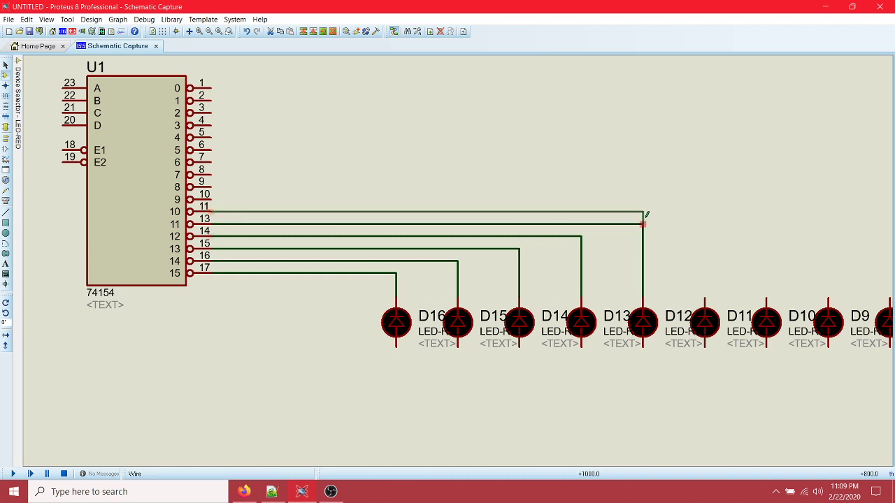
left_click(704, 299)
left_click(212, 199)
left_click(766, 299)
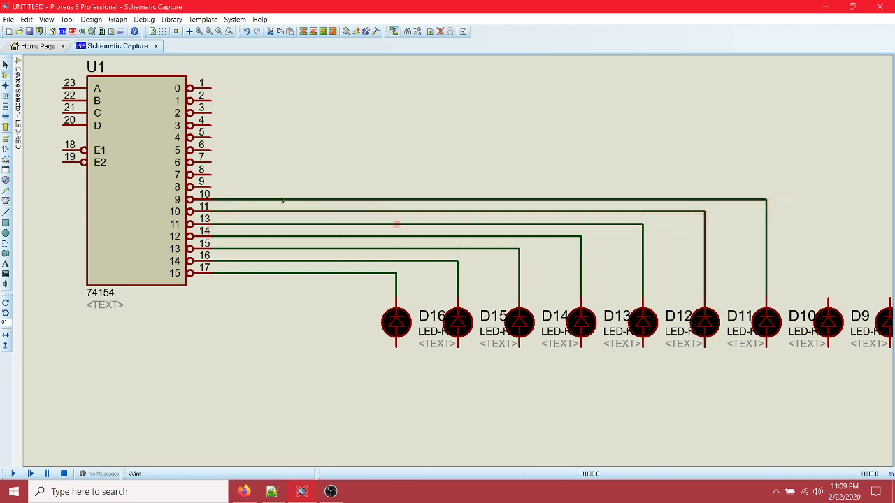
- Wire decoder outputs 8, 7 and 6 to the upper pins of LEDs D9, D8 and D7 respectively
left_click(211, 188)
left_click(828, 299)
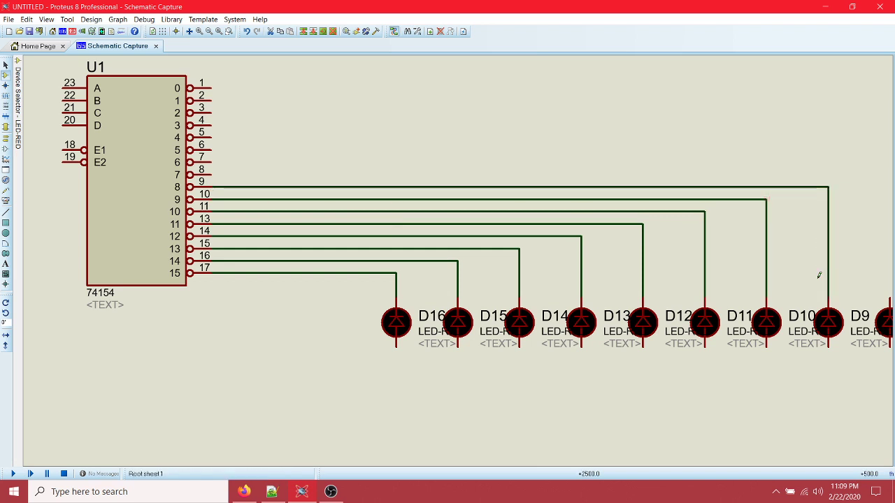
left_click(212, 175)
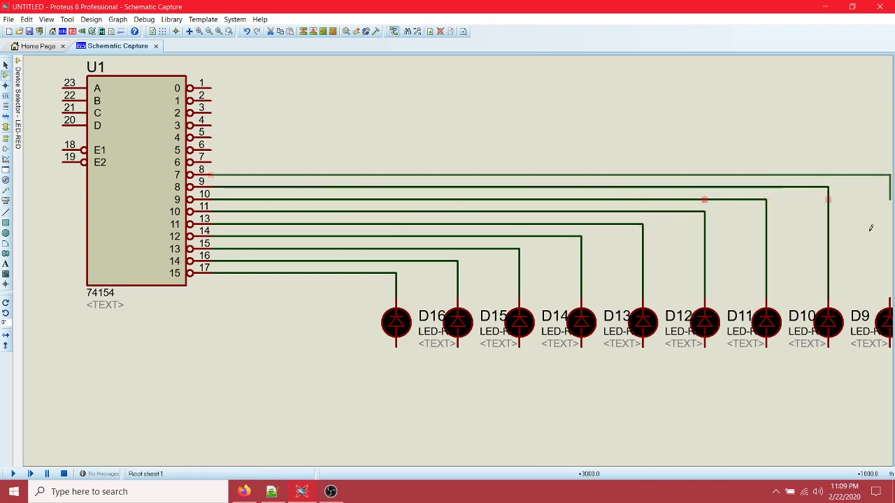
left_click(889, 300)
scroll(449, 258, "down", 1)
left_click(292, 196)
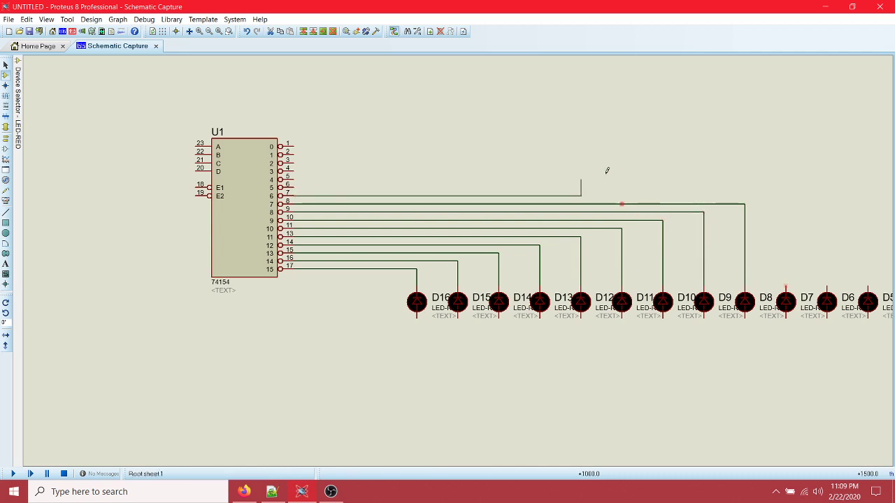
left_click(785, 279)
left_click(827, 283)
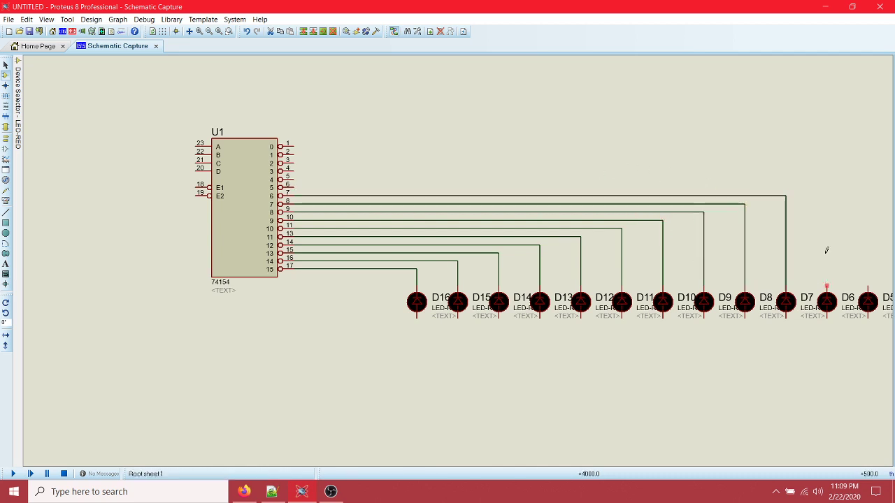
left_click(294, 187)
left_click(294, 179)
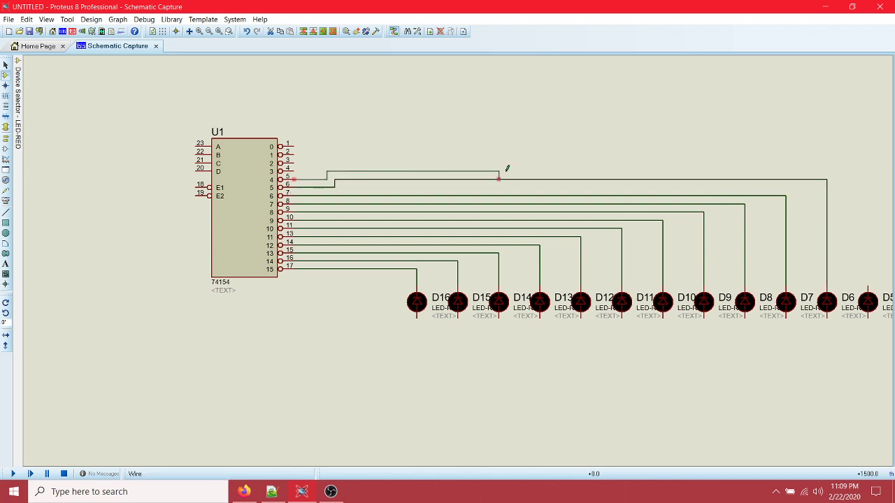
left_click(866, 288)
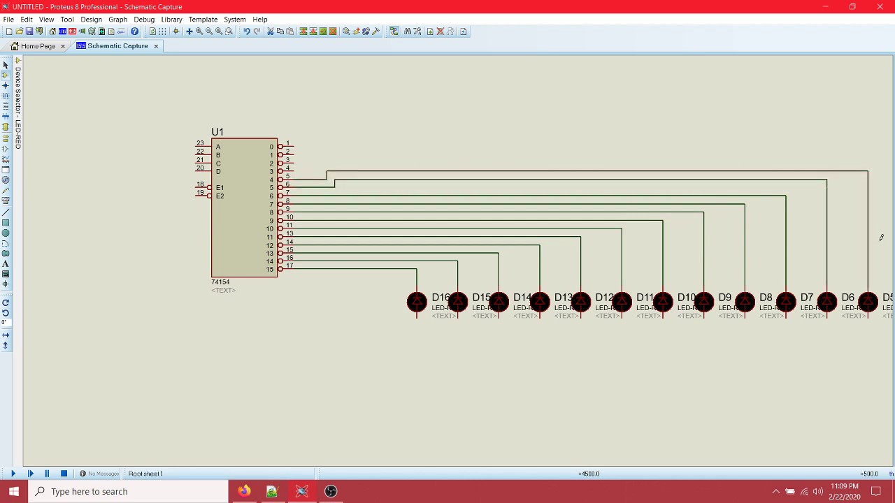
scroll(867, 252, "down", 2)
key("ctrl+z")
key("ctrl+z")
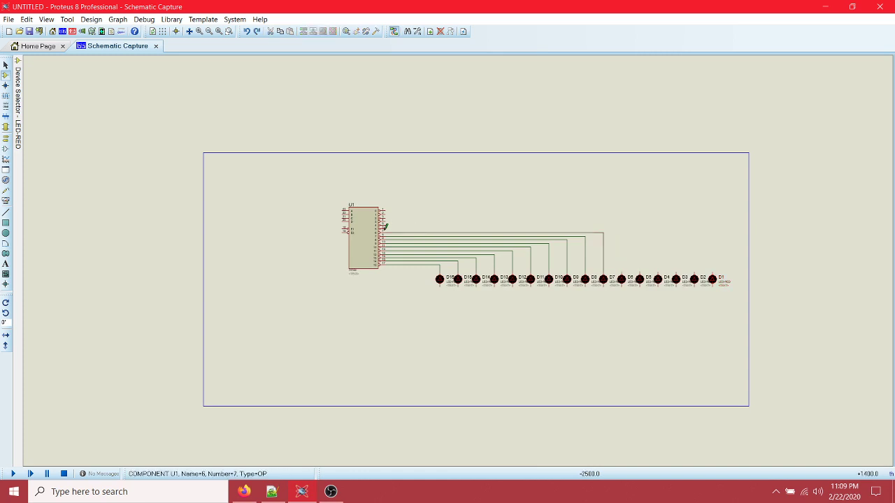
- Wire decoder output 5 to LED D6, output 0 to D1 and output 1 to D2
left_click(385, 228)
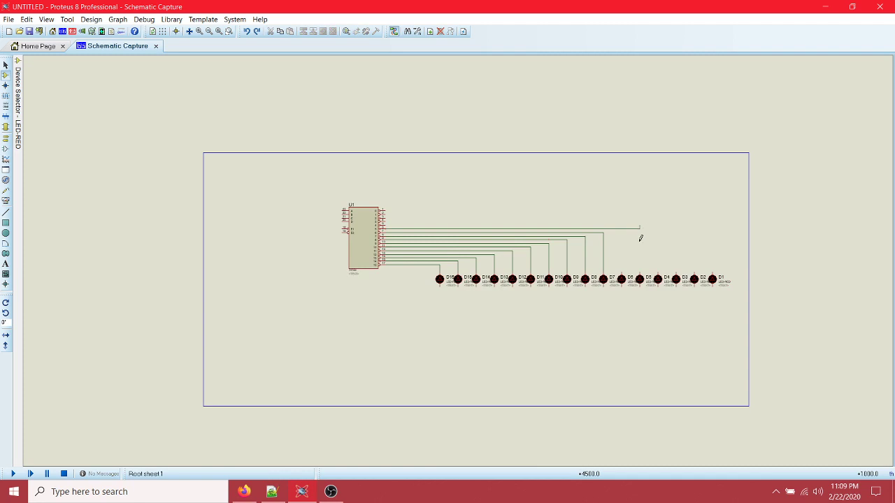
left_click(621, 272)
left_click(713, 272)
left_click(386, 210)
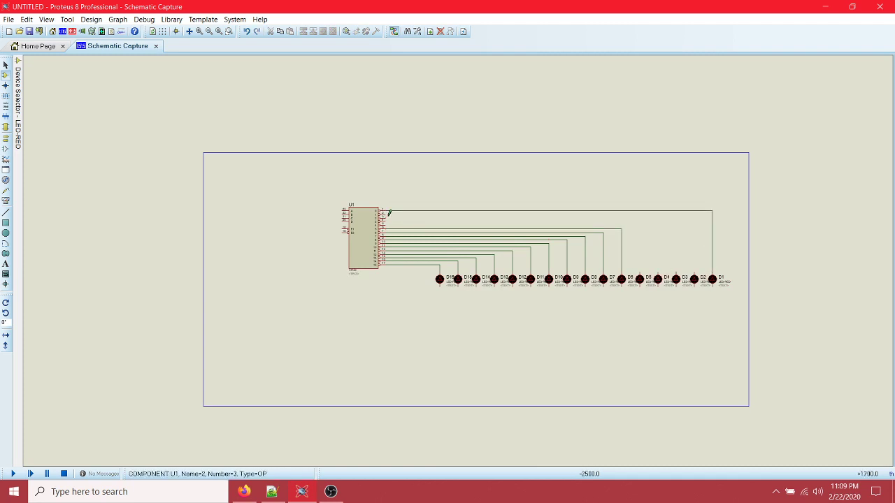
left_click(386, 213)
left_click(694, 273)
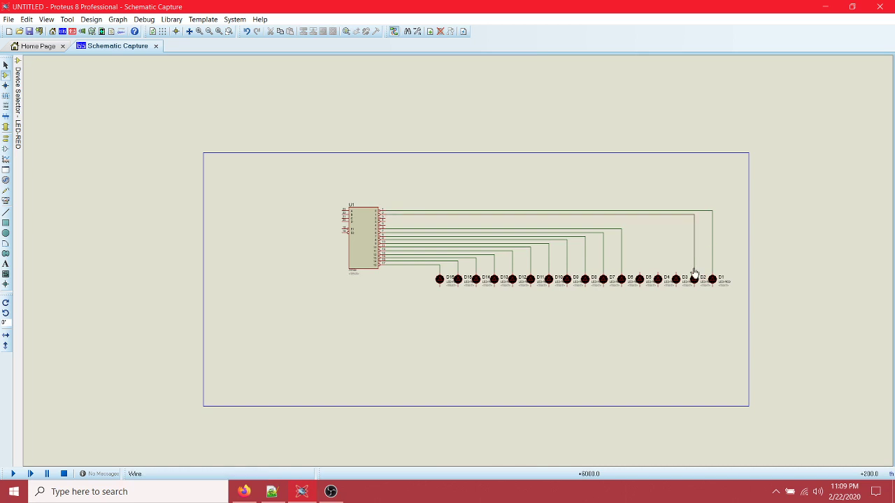
- Wire decoder outputs 2, 3 and 4 to the upper pins of LEDs D3, D4 and D5 respectively
left_click(676, 272)
left_click(383, 219)
left_click(387, 214)
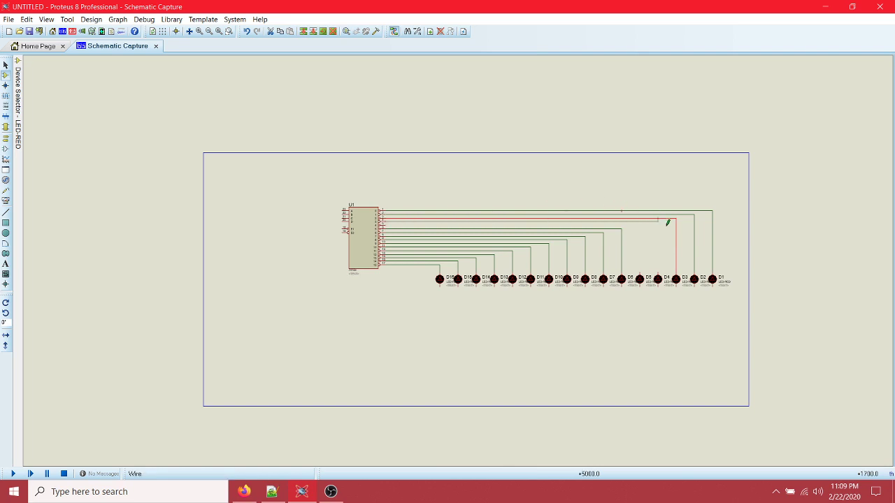
left_click(658, 264)
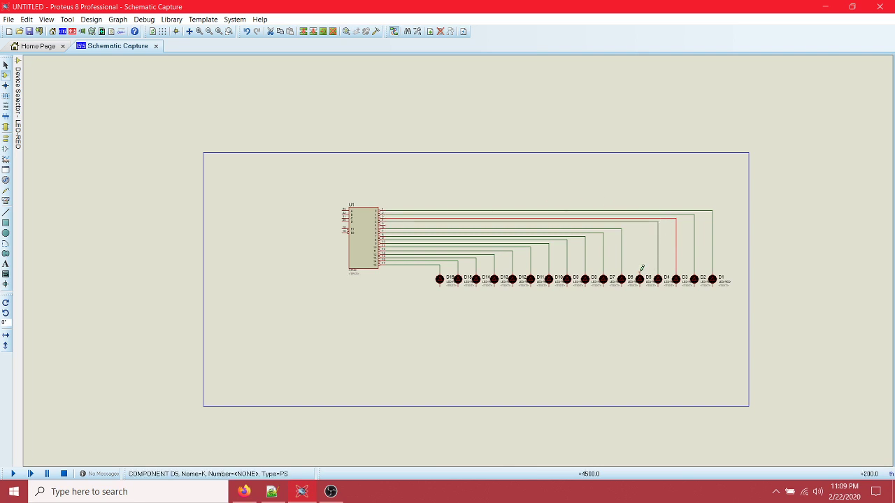
left_click(641, 268)
left_click(381, 225)
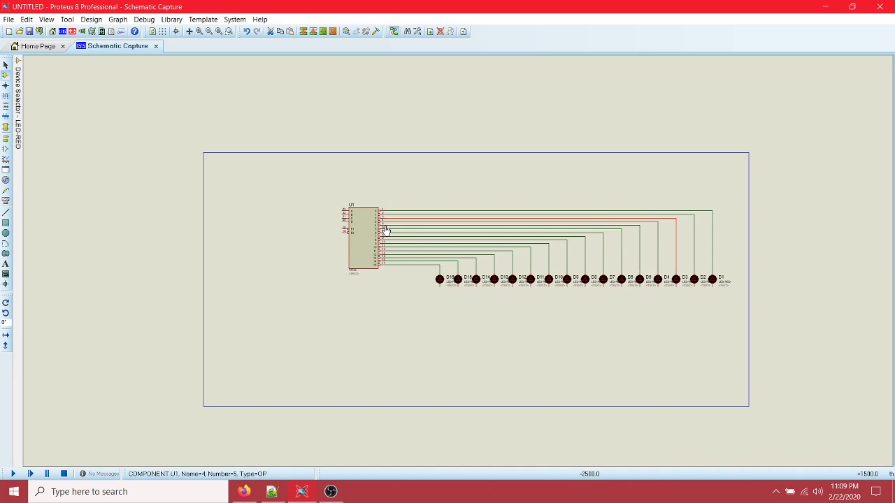
- Place a POWER terminal between the decoder and the LED row and wire it from below to D16's lower pin
scroll(381, 224, "up", 1)
scroll(450, 257, "up", 2)
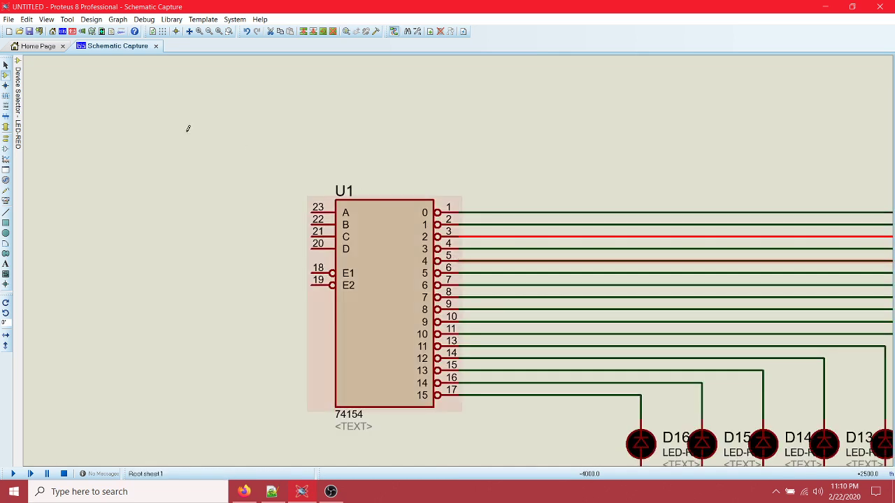
left_click(5, 140)
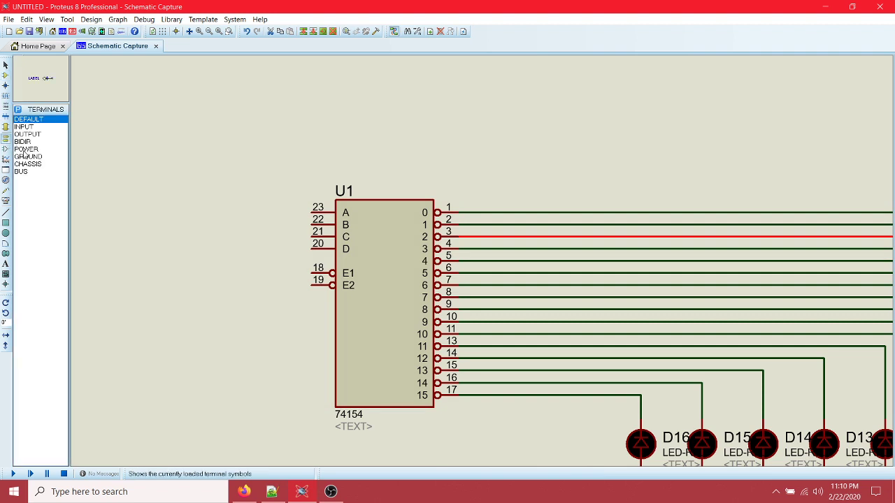
left_click(26, 149)
scroll(458, 265, "down", 1)
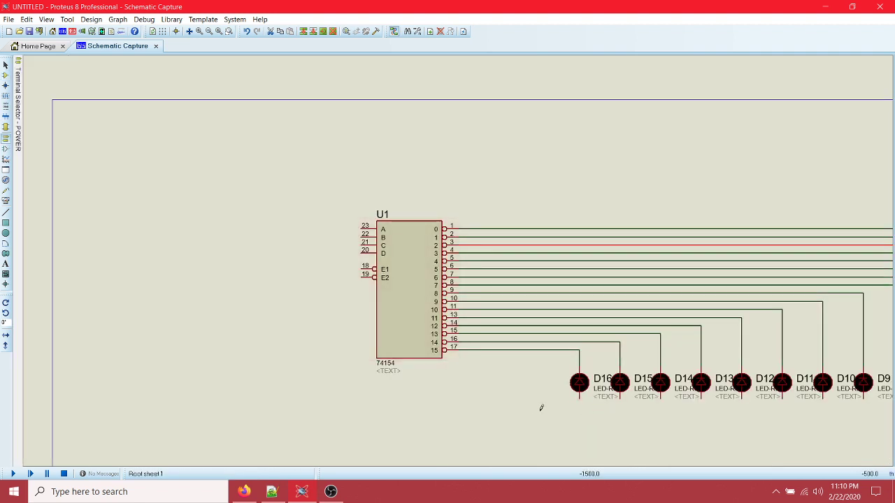
left_click(498, 383)
left_click(498, 390)
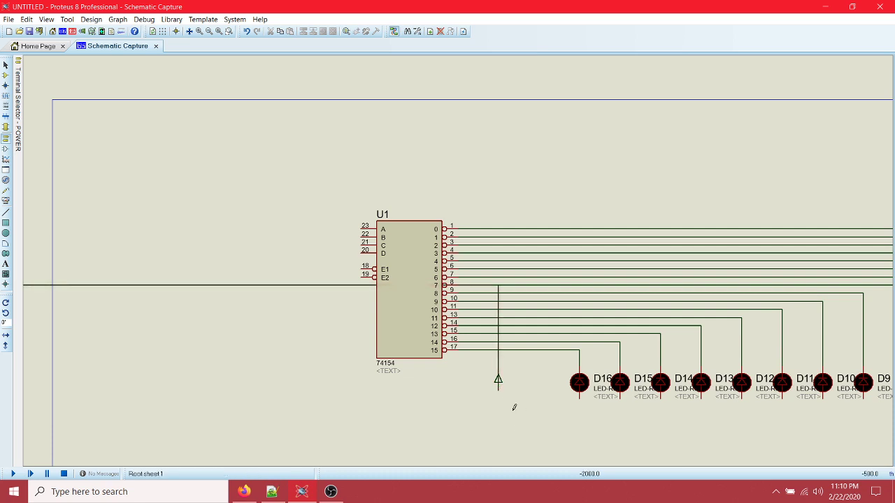
key("ctrl+z")
left_click(499, 407)
left_click(580, 399)
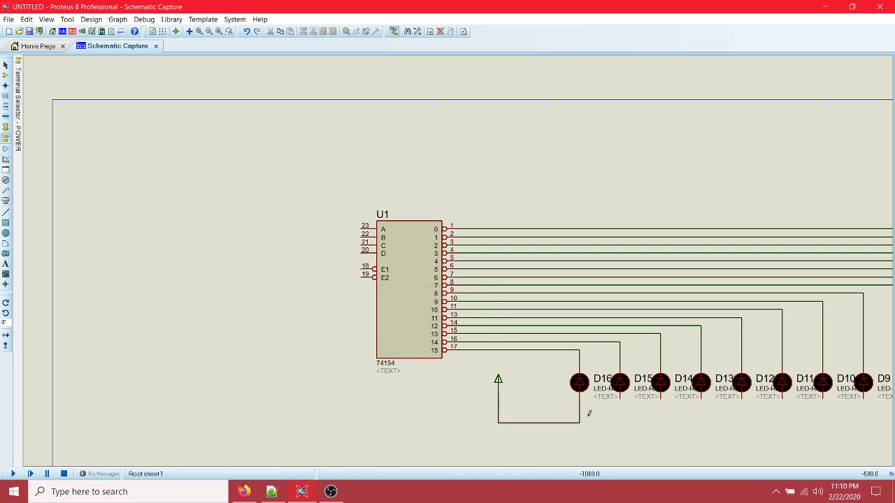
- Connect the lower pins of LEDs D15, D14 and D13 to the power wire running beneath the row
left_click(579, 422)
left_click(619, 399)
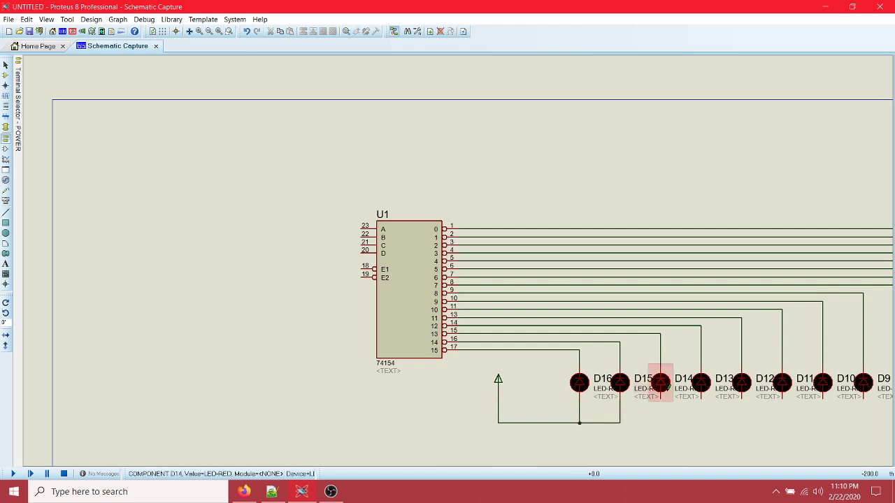
left_click(659, 397)
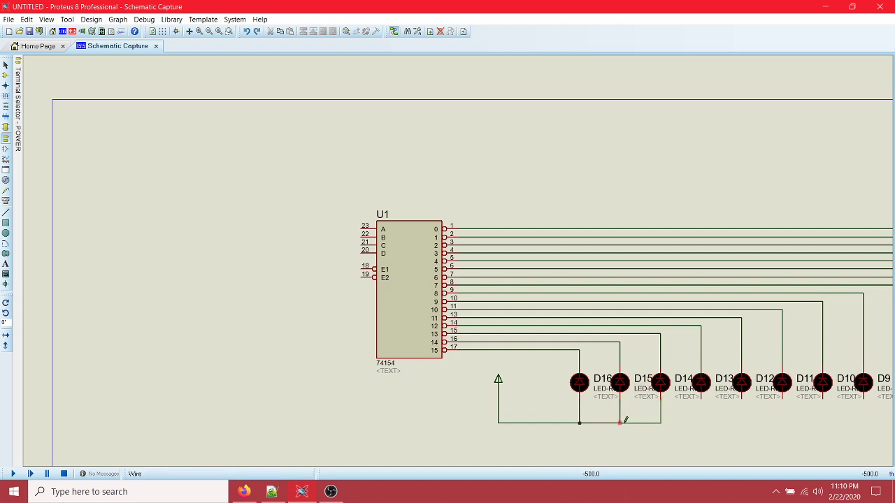
left_click(619, 422)
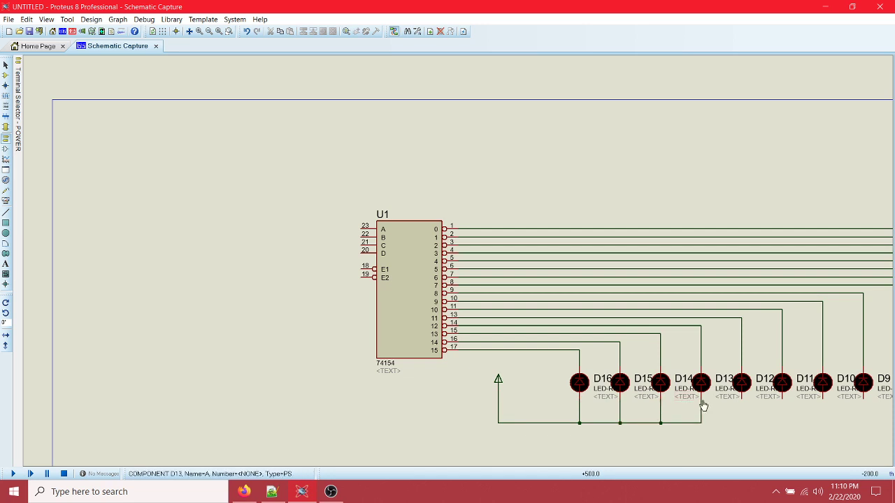
- Extend the power wire along the rest of the row, connecting the lower pins of LEDs D12 through D1
scroll(741, 396, "down", 2)
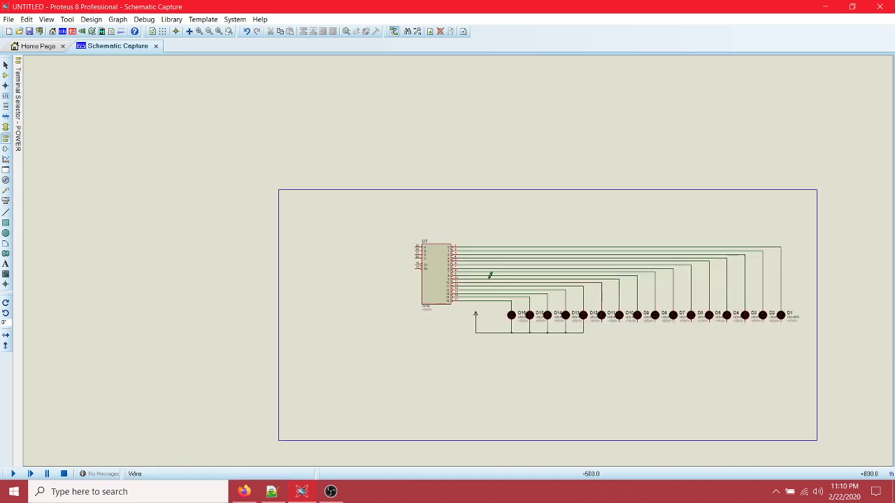
double_click(601, 316)
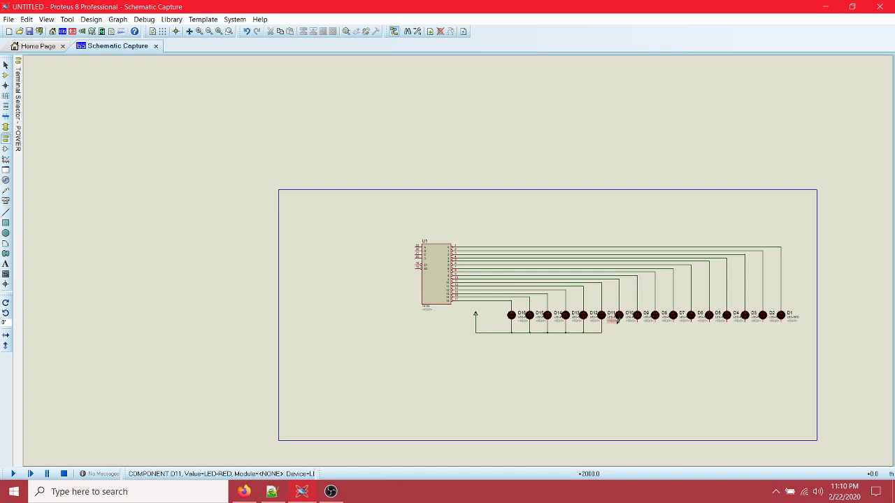
double_click(619, 316)
double_click(637, 316)
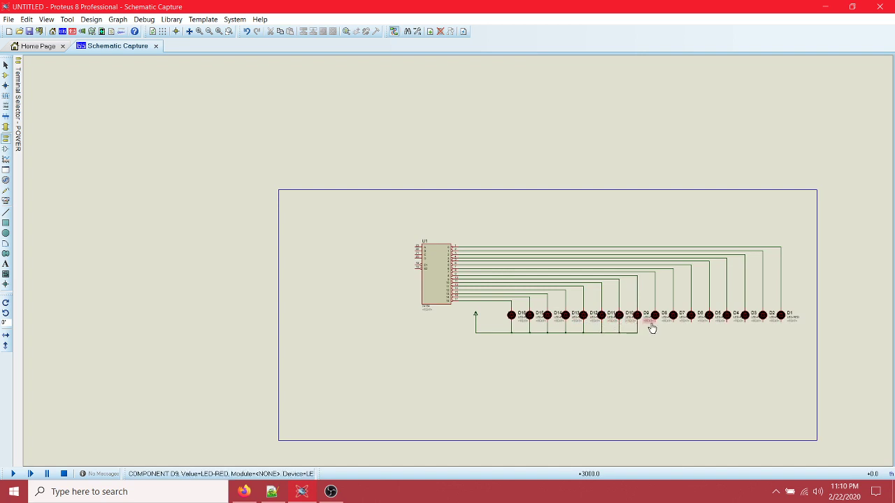
double_click(691, 316)
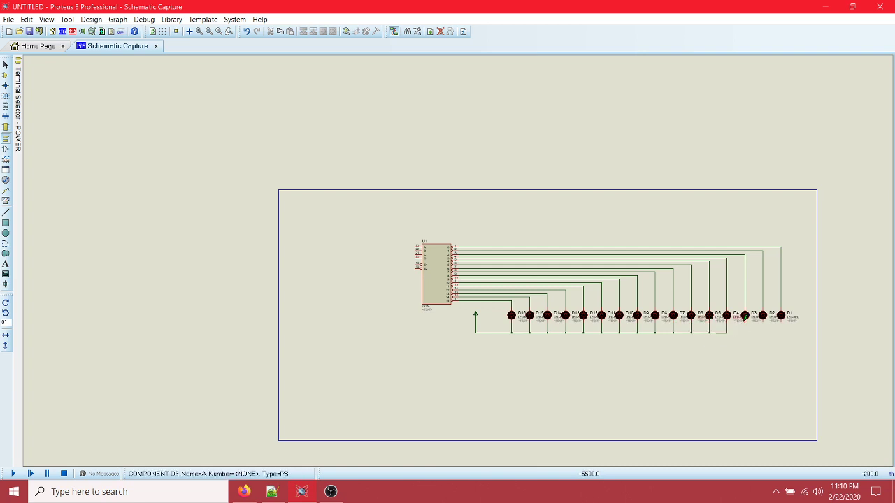
double_click(745, 326)
double_click(763, 318)
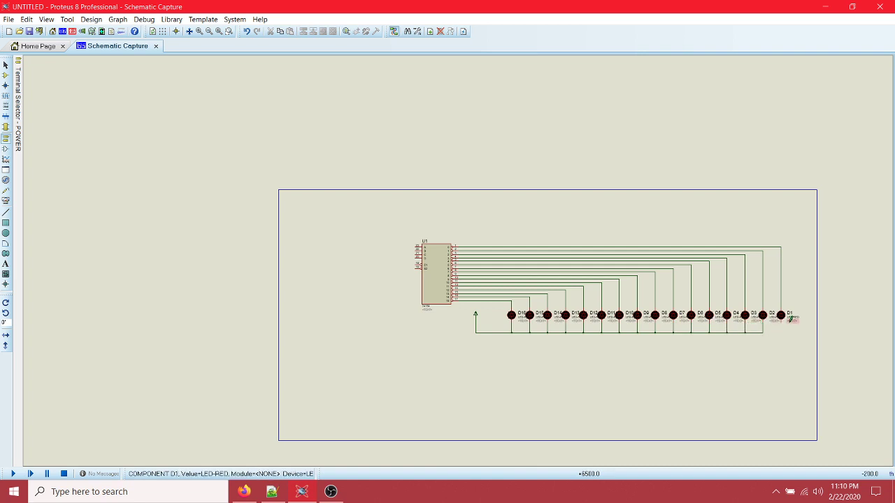
scroll(780, 328, "up", 5)
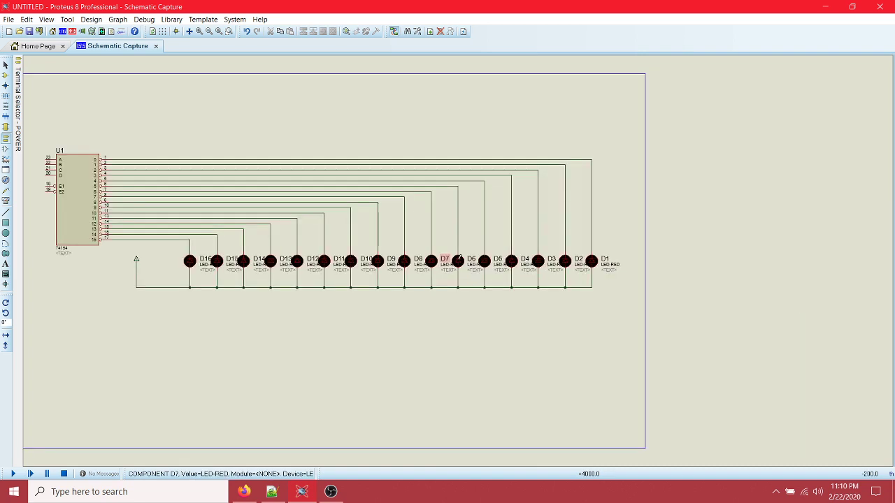
scroll(458, 282, "down", 3)
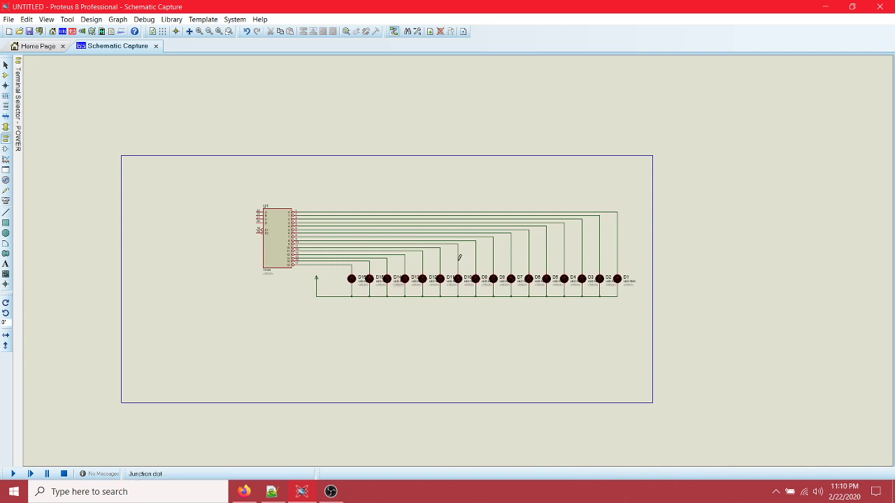
- Place a GROUND terminal beside the decoder's enable inputs and wire pins E2 and E1 to it
scroll(459, 258, "up", 5)
scroll(458, 261, "down", 2)
scroll(295, 240, "up", 2)
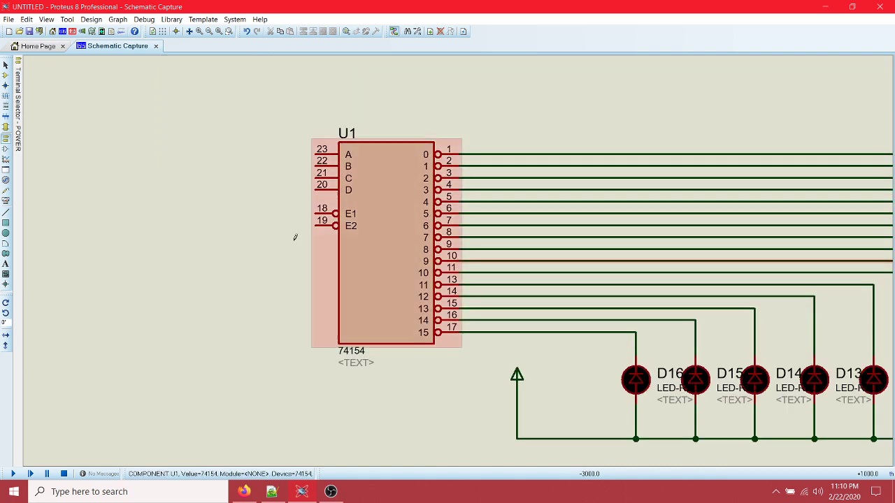
mouse_move(19, 140)
left_click(29, 157)
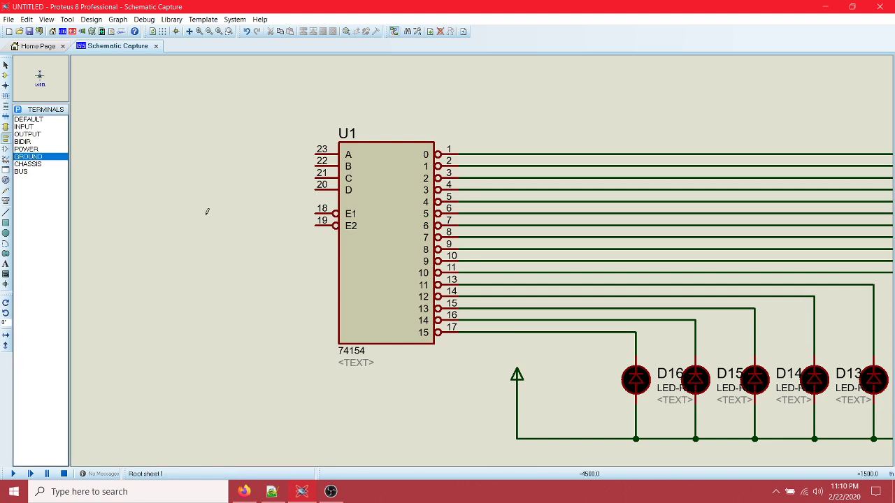
left_click(316, 225)
left_click(280, 250)
left_click(315, 212)
left_click(281, 224)
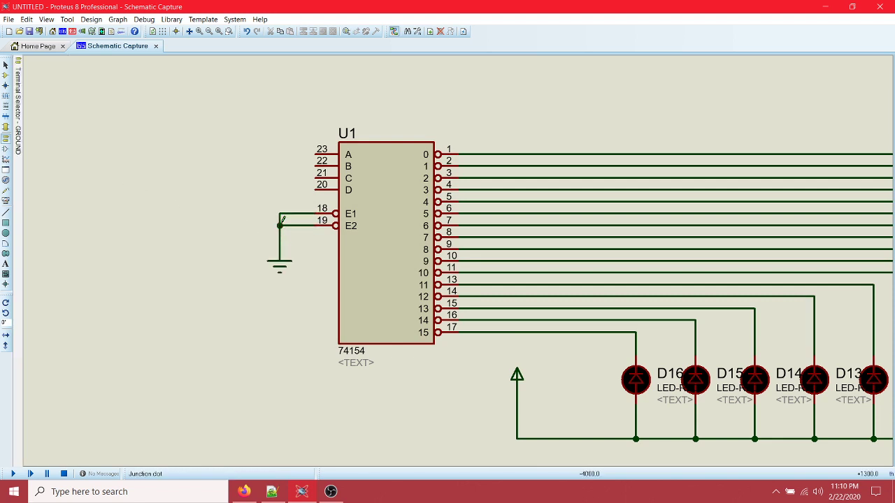
- Find the LOGICSTATE source in the device library and add it to the available devices
scroll(460, 256, "up", 2)
scroll(518, 256, "down", 1)
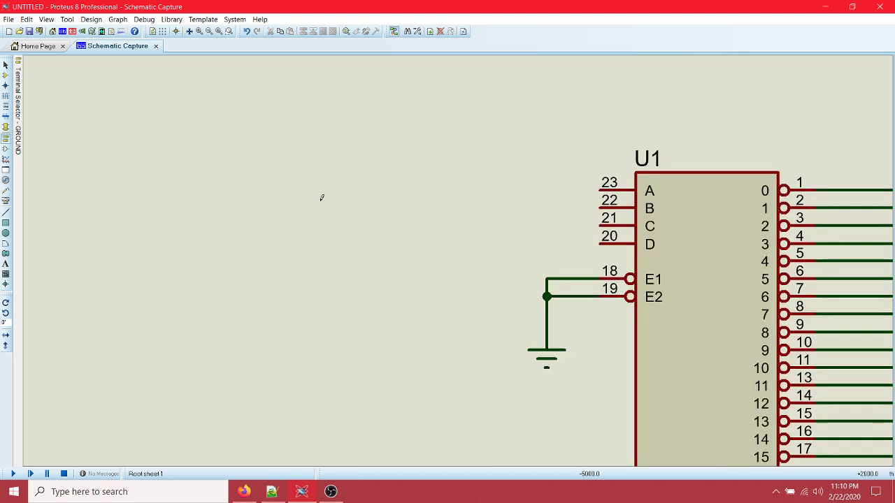
left_click(6, 75)
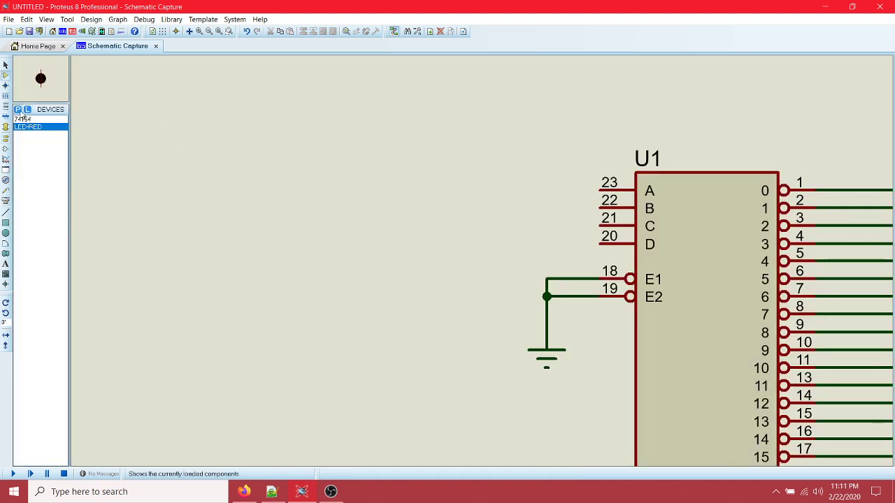
left_click(19, 109)
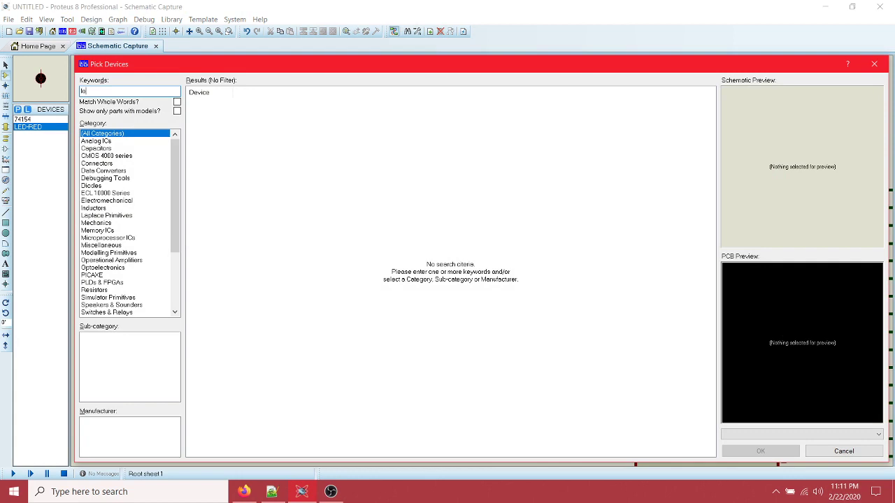
type("logicstate")
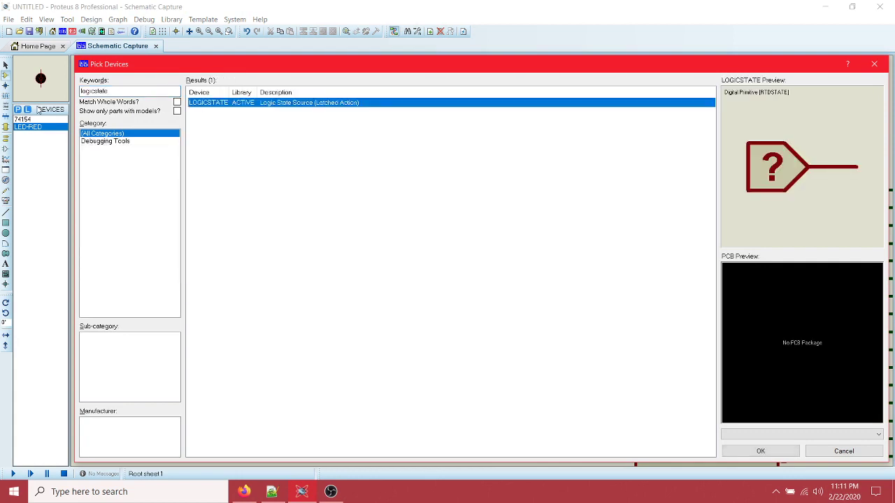
left_click(774, 457)
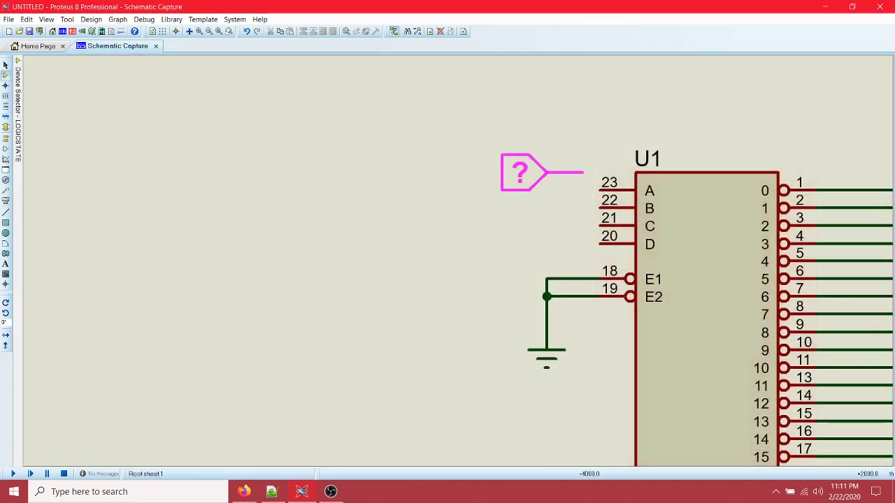
- Place two LOGICSTATE sources side by side above the decoder's inputs, rotating each clockwise so its pin faces down
left_click(524, 84)
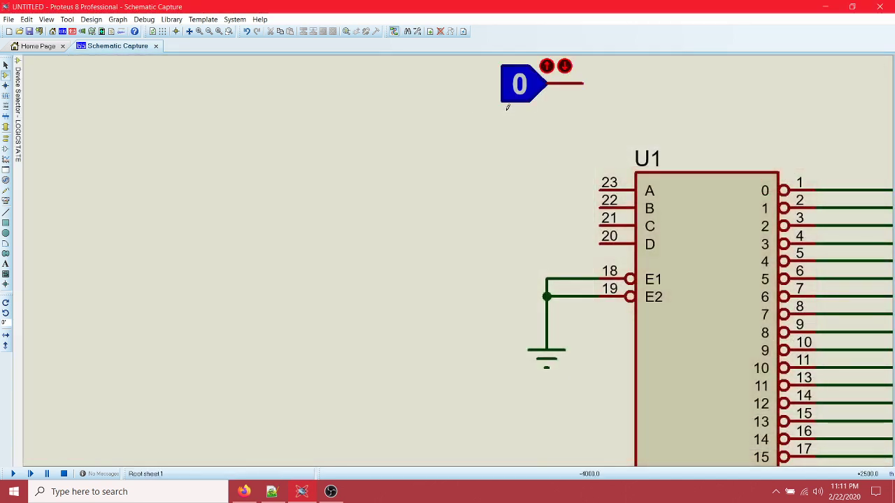
right_click(522, 89)
left_click(547, 135)
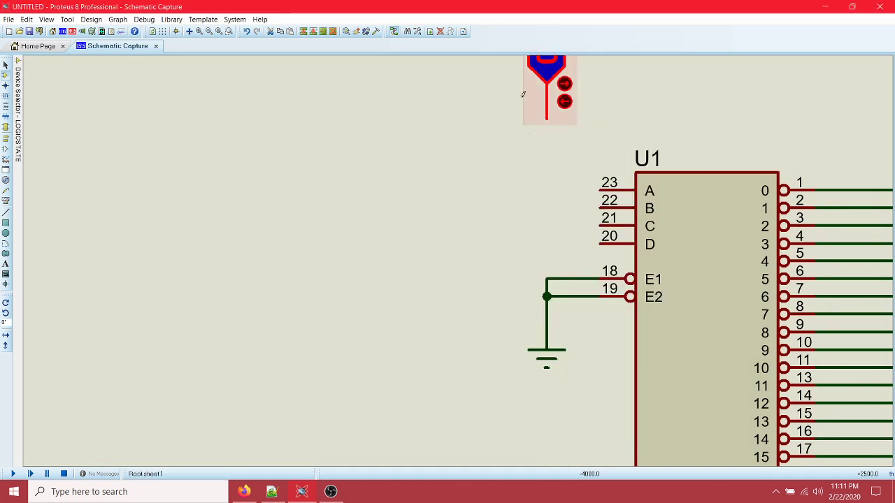
scroll(489, 118, "down", 1)
right_click(480, 129)
key("Escape")
left_click(481, 143)
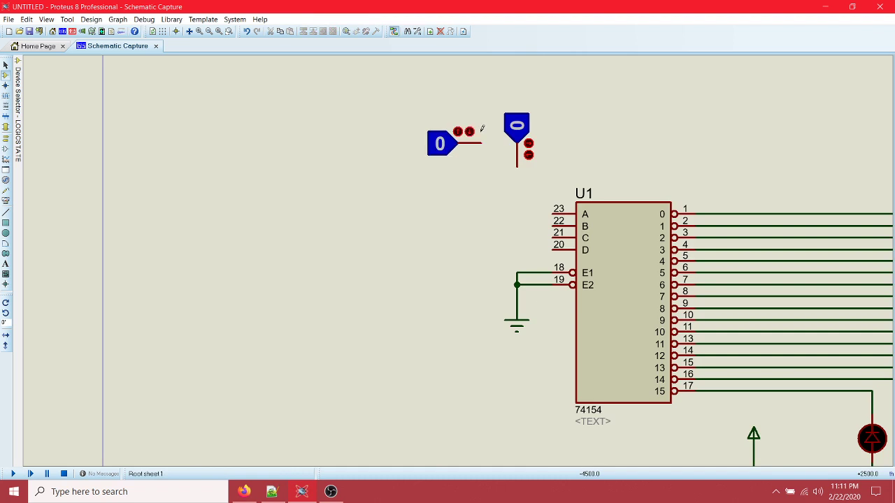
right_click(455, 132)
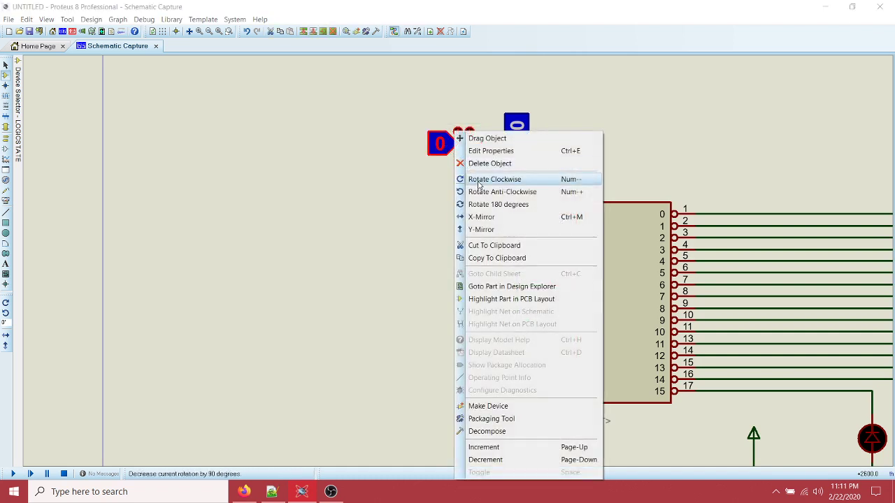
left_click(479, 180)
right_click(404, 136)
key("Escape")
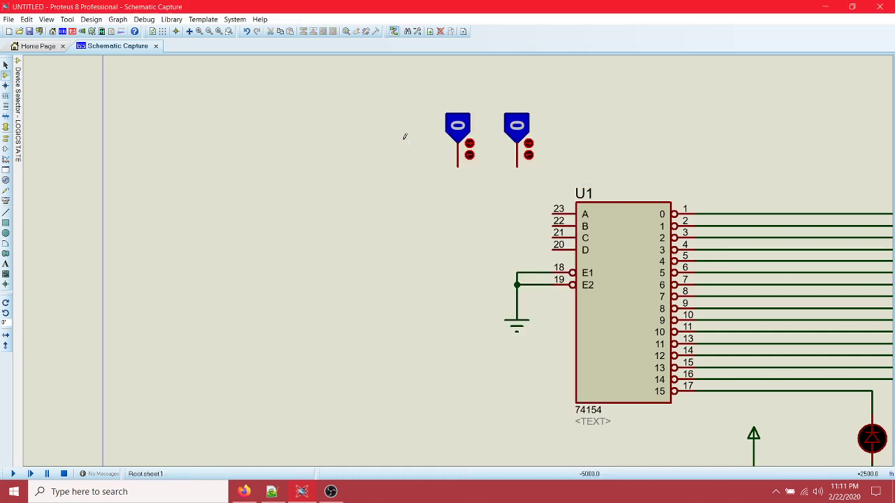
- Add two more LOGICSTATE sources to the left end of the row and rotate both clockwise
double_click(381, 144)
left_click(322, 144)
left_click(322, 144)
right_click(388, 137)
left_click(423, 178)
right_click(337, 135)
left_click(362, 180)
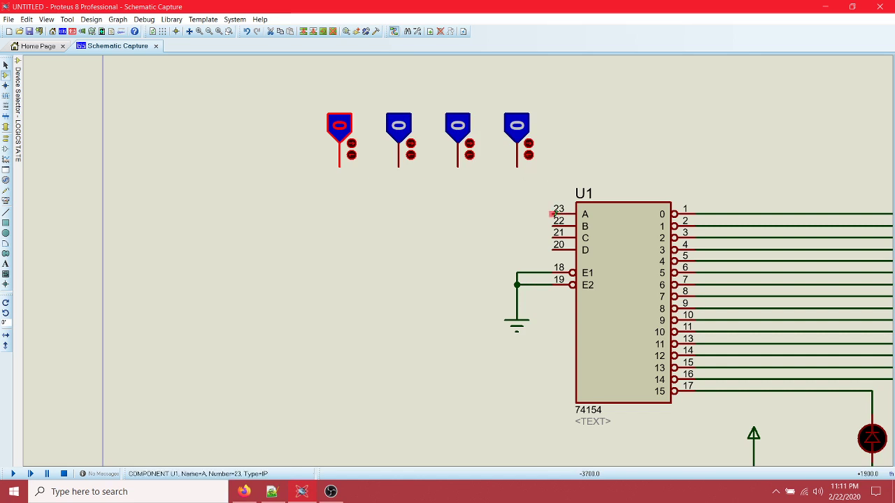
- Wire decoder inputs A, B, C and D to the four logic states, going from the rightmost to the leftmost
left_click(552, 213)
left_click(521, 169)
left_click(552, 226)
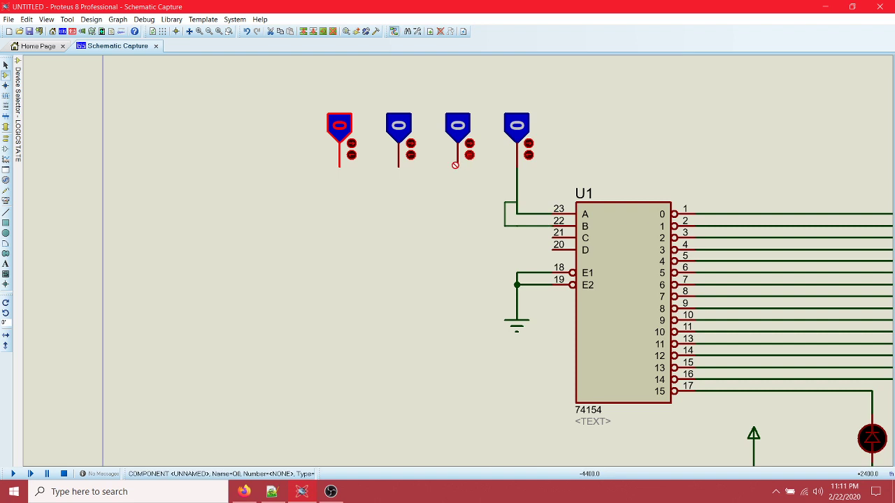
left_click(457, 167)
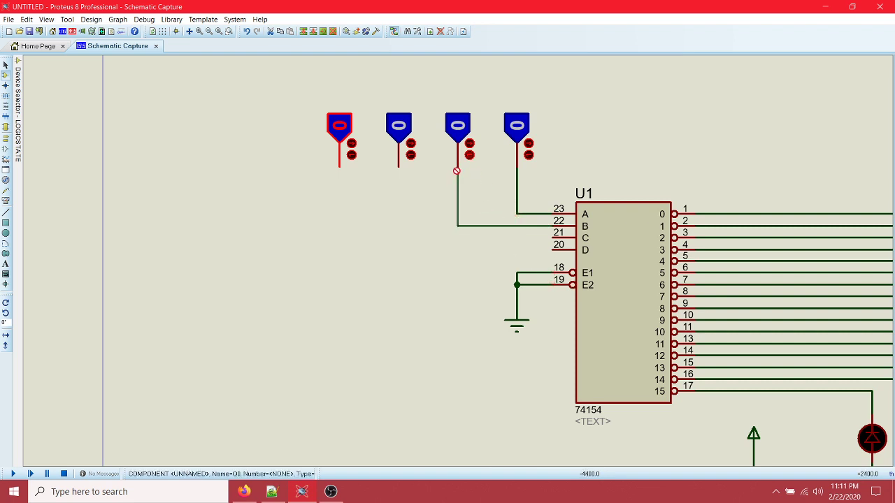
left_click(551, 237)
left_click(397, 169)
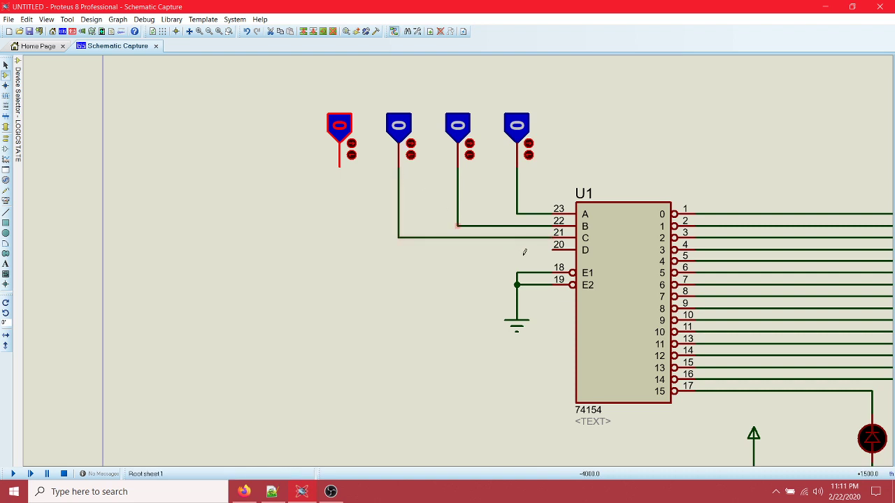
left_click(552, 249)
left_click(339, 166)
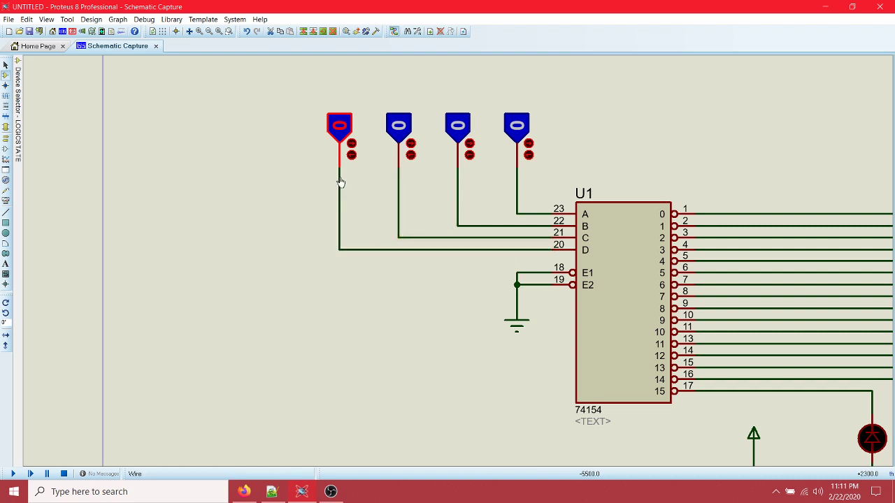
- Add the author's name below the decoder's property text and set its justification to Centre
scroll(536, 263, "down", 3)
scroll(600, 278, "up", 2)
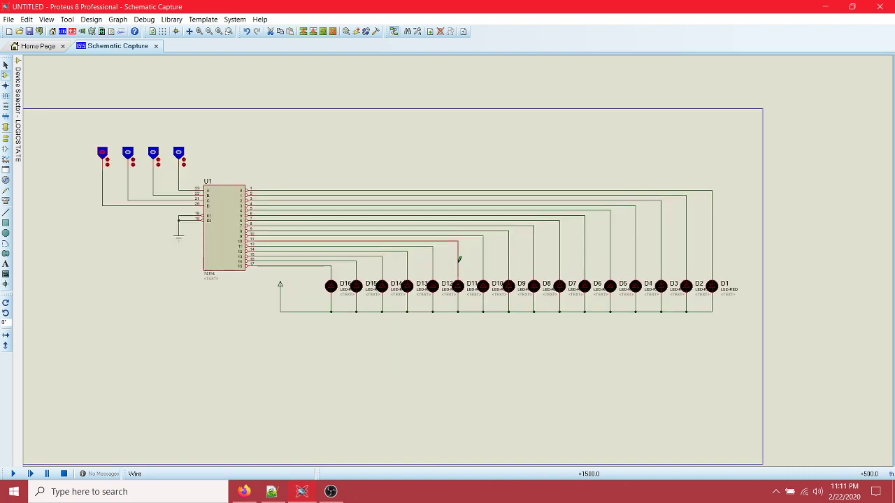
scroll(459, 259, "down", 1)
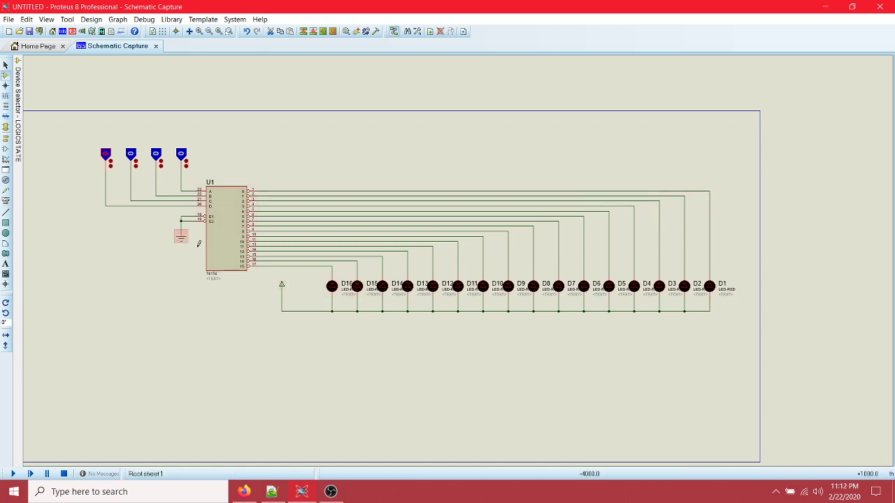
double_click(213, 283)
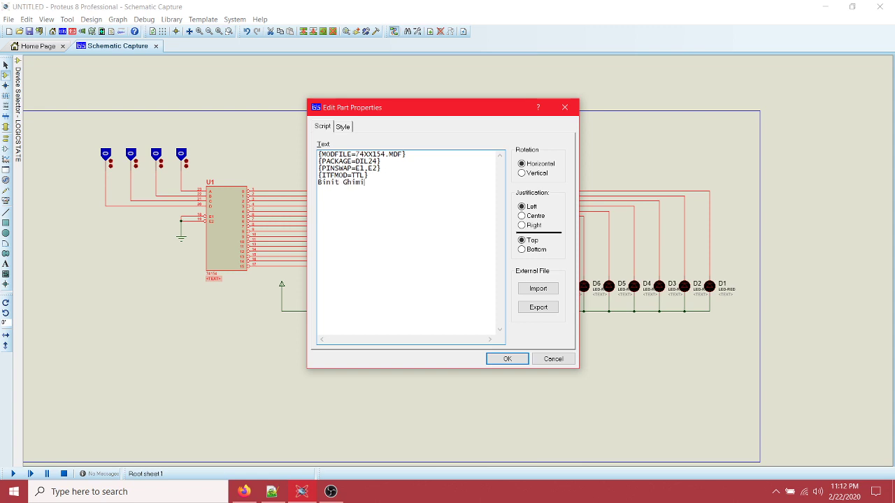
left_click(532, 218)
- Override the global font face of the decoder's property text with Segoe UI Semibold, keeping the PROPERTIES style
left_click(343, 127)
left_click(395, 147)
left_click(396, 155)
left_click(485, 178)
left_click(464, 178)
left_click_drag(461, 198, 433, 258)
scroll(434, 258, "down", 2)
left_click(403, 265)
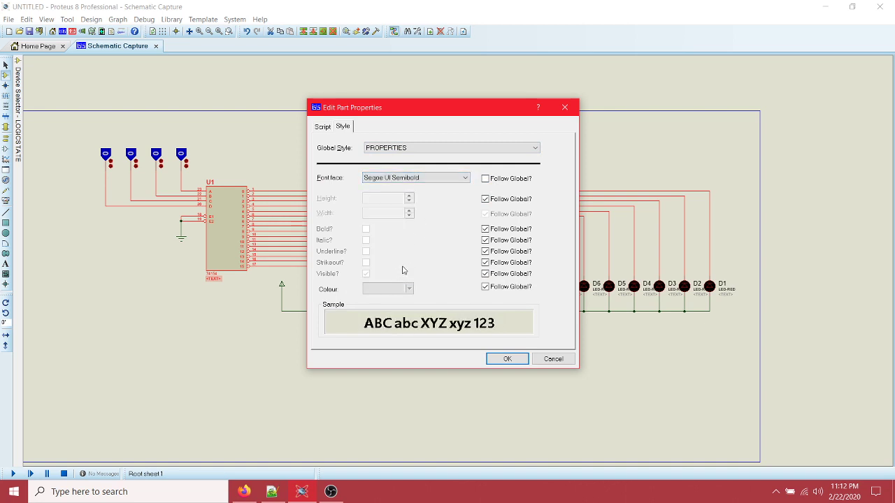
- Override the text's global colour with black and stop its visibility from following the global style
left_click(484, 288)
left_click(408, 288)
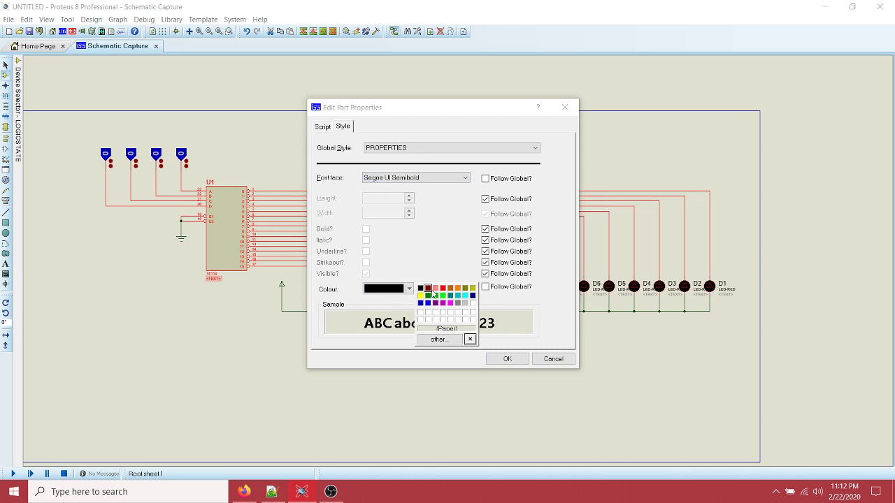
left_click(421, 289)
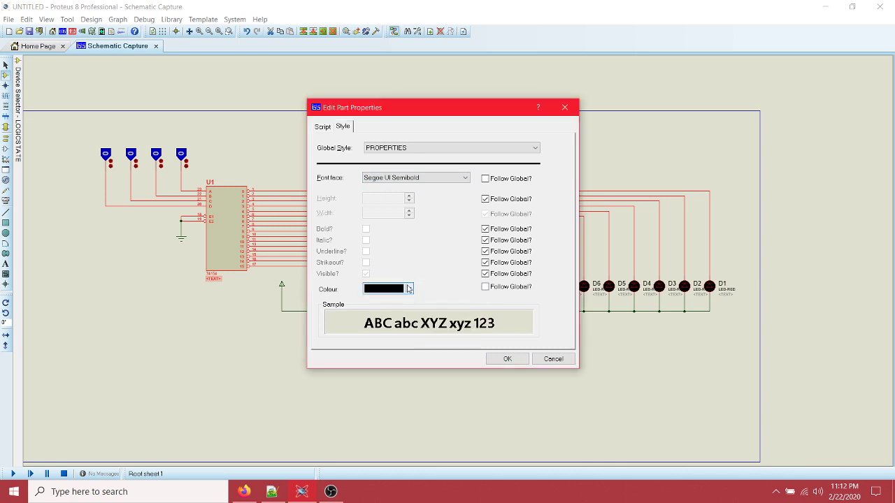
left_click(485, 274)
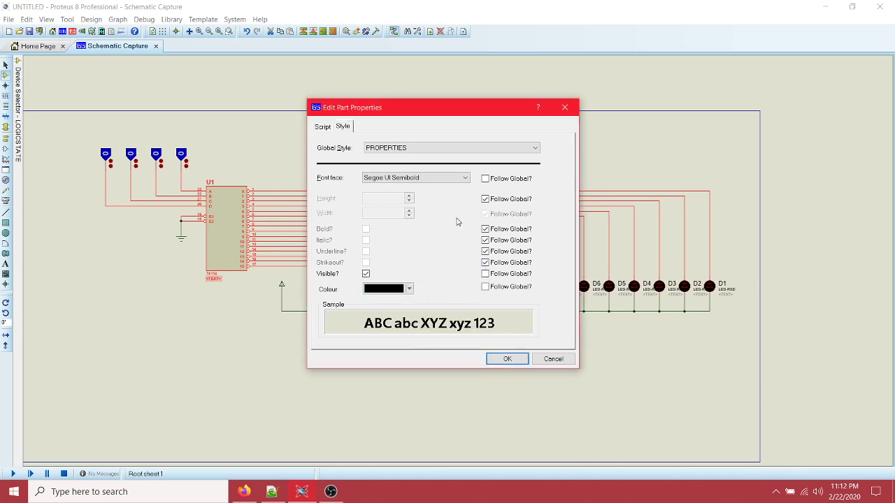
- Give the decoder's property text its own height instead of the global one and apply the style
left_click(485, 199)
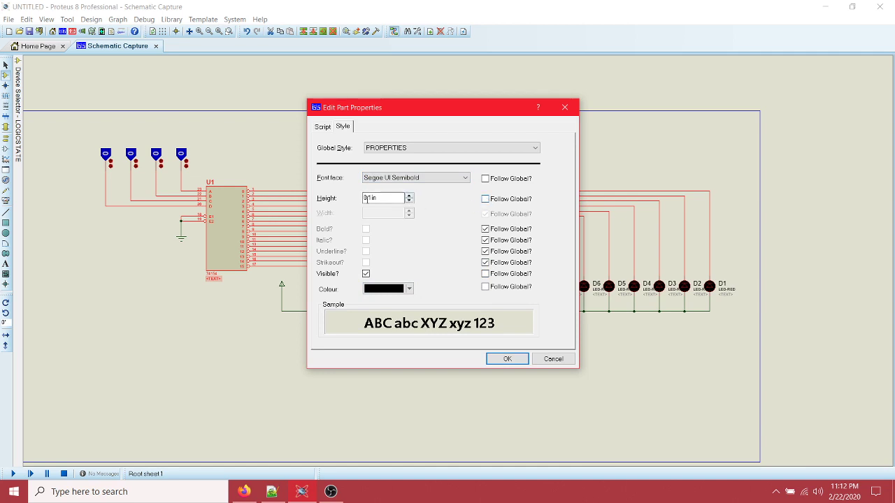
left_click_drag(370, 201, 357, 201)
left_click(509, 360)
- Set the height of the name text under the decoder to 2 in
double_click(444, 361)
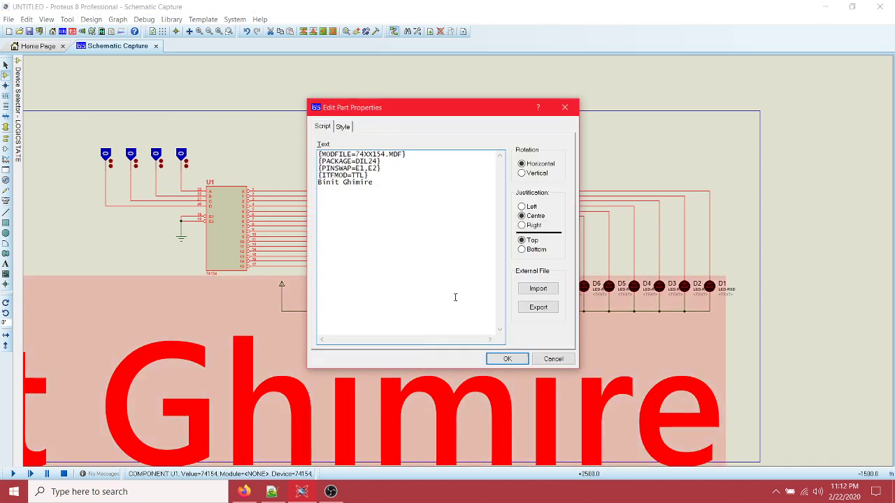
left_click(343, 127)
left_click_drag(383, 199, 358, 201)
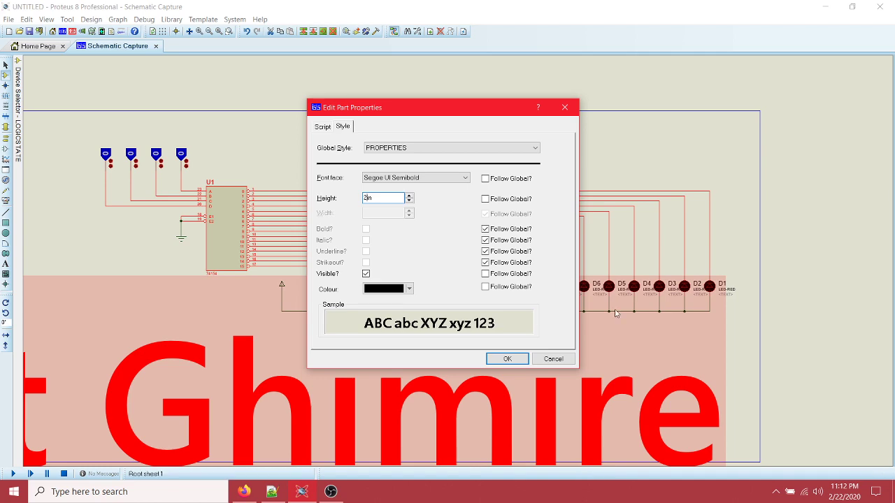
left_click(507, 359)
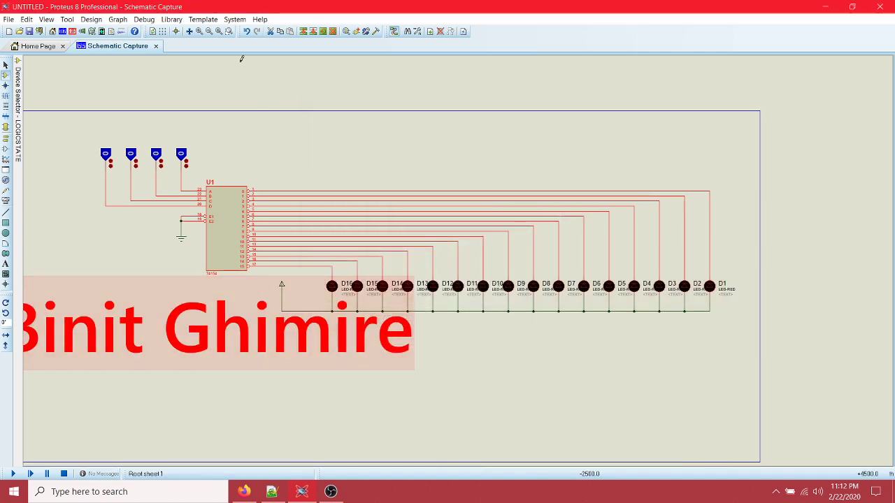
- Reduce the height of the name text under the decoder to 0.5 in
double_click(283, 342)
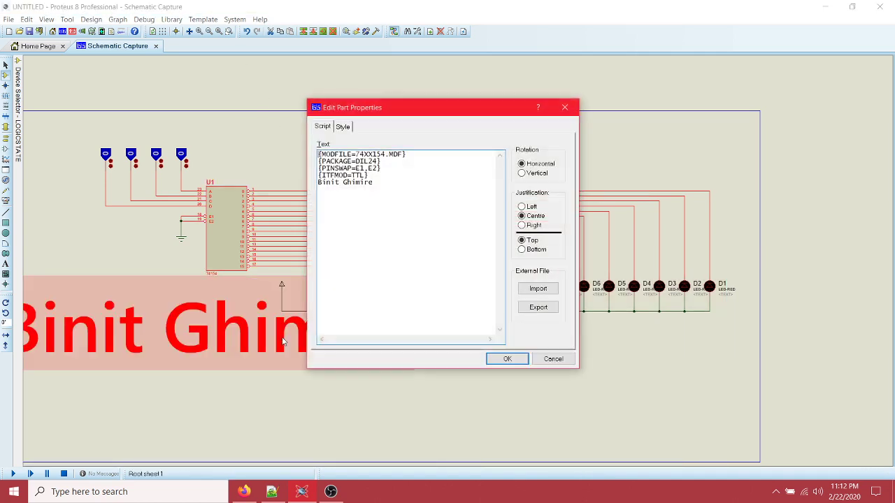
left_click(343, 126)
left_click_drag(370, 199, 341, 201)
key("BackSpace")
type("0")
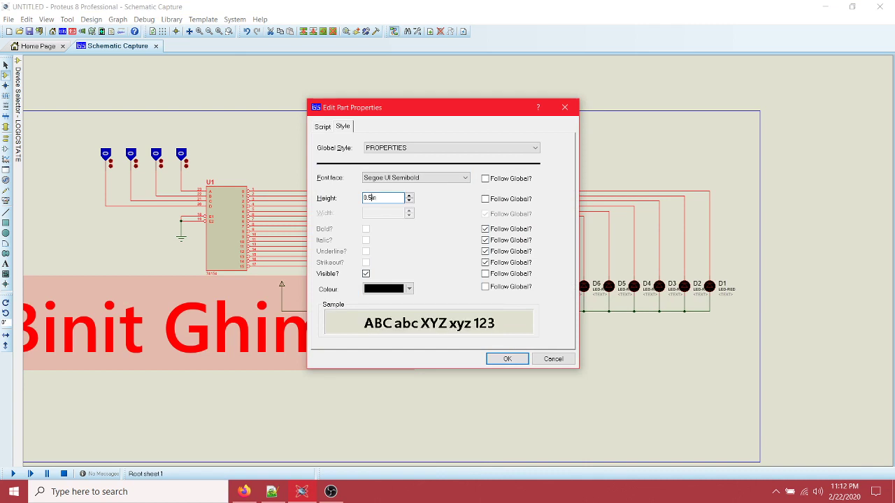
type(".5")
left_click(508, 358)
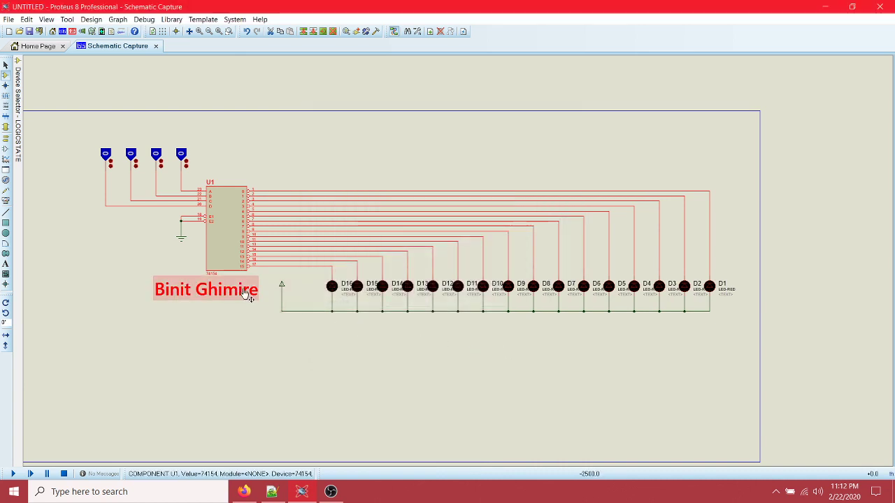
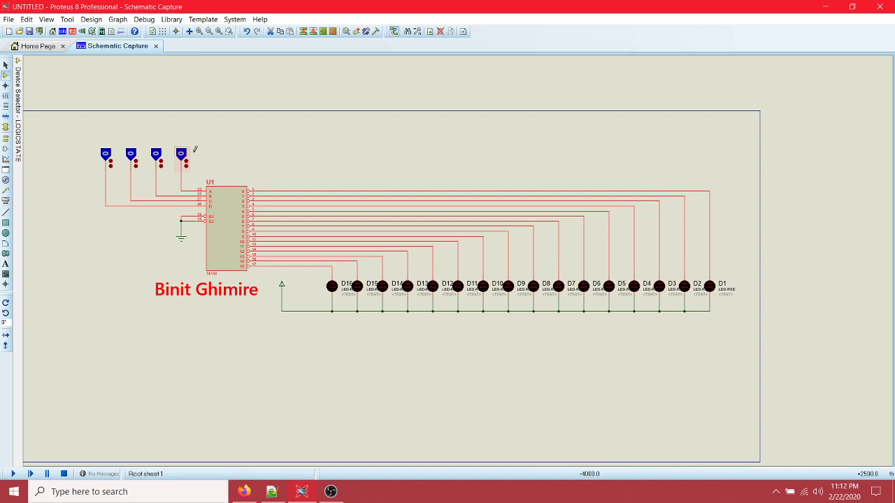
- Run the simulation and examine LED D1 with all four logic inputs at 0
left_click(12, 474)
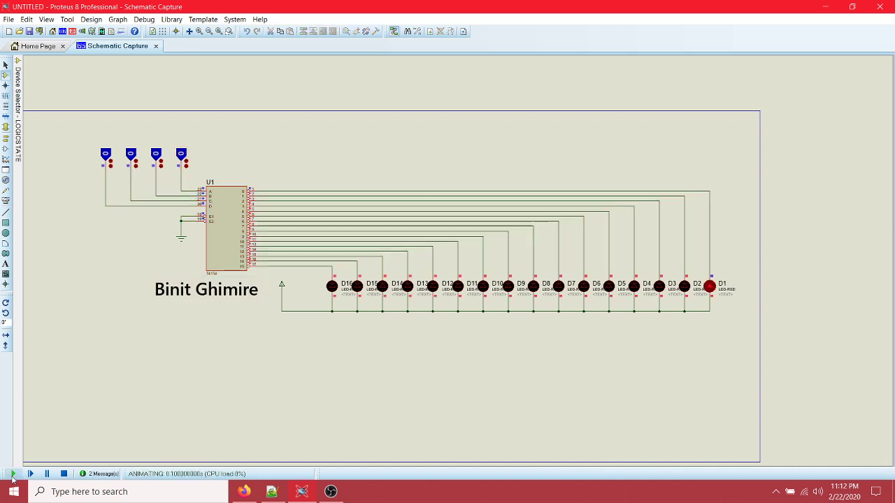
scroll(723, 289, "up", 1)
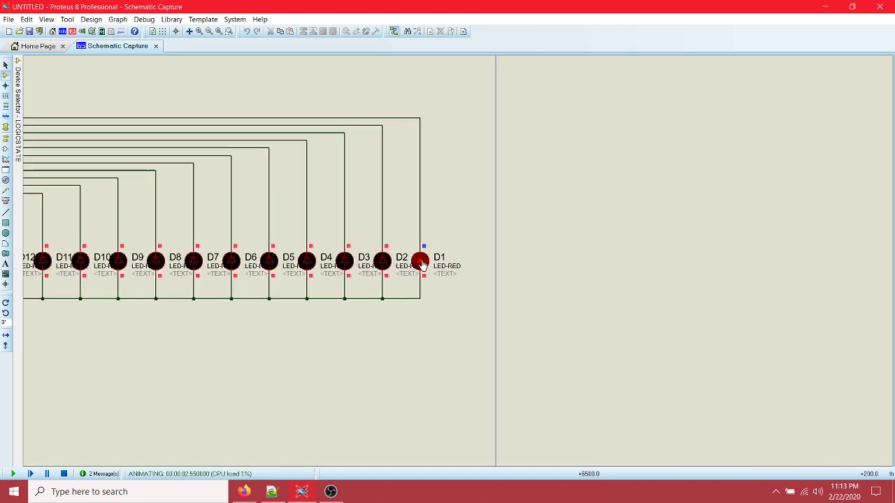
- Set logic inputs A and B to 1 in the running simulation, leaving C and D at 0
scroll(428, 264, "up", 1)
scroll(459, 265, "down", 3)
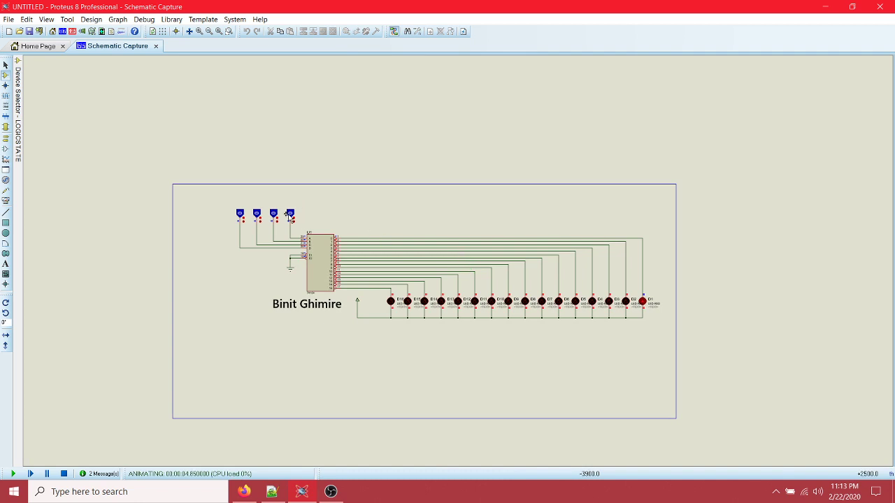
left_click(292, 217)
left_click(275, 216)
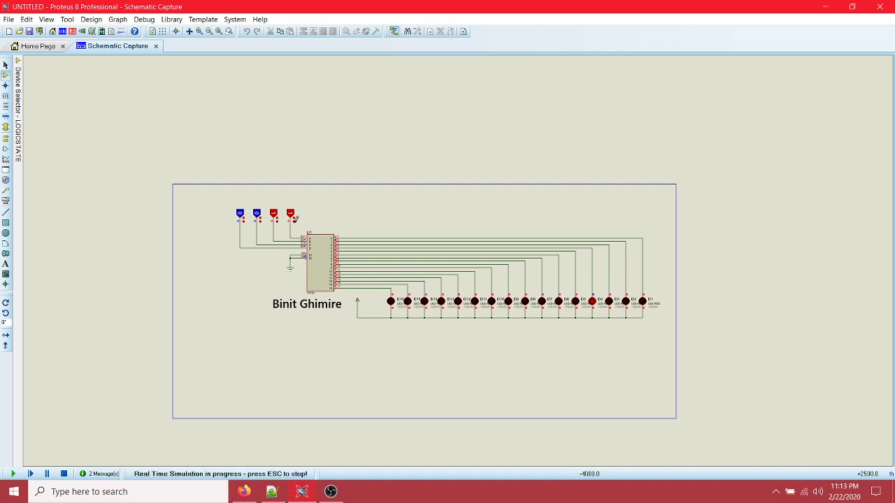
left_click(293, 218)
left_click(286, 215)
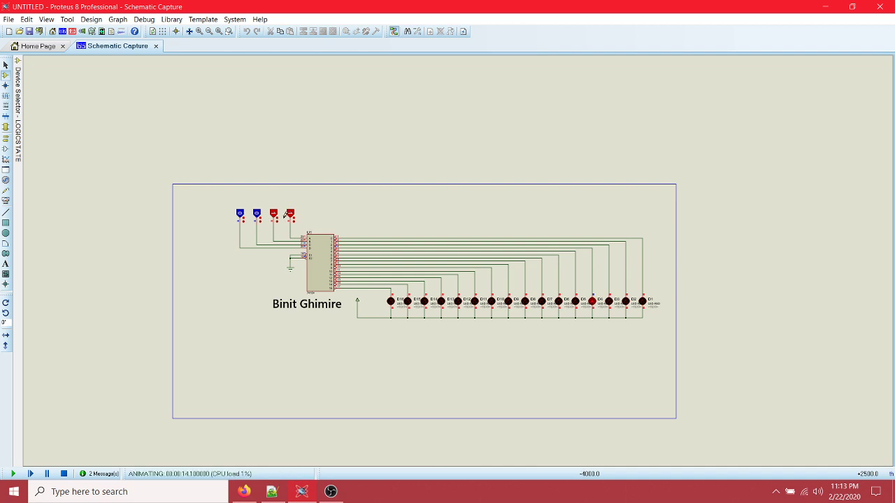
- Count the decoder's DCBA logic inputs up through 0100 and 0101 to 0110
left_click(278, 218)
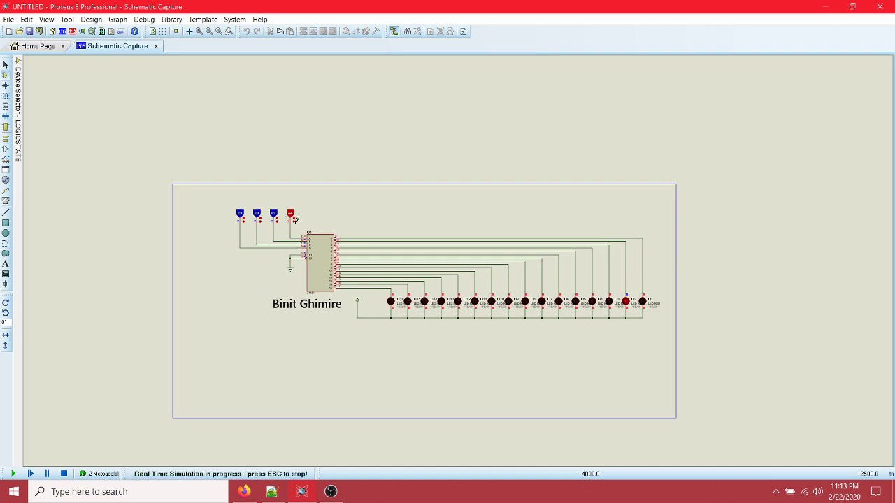
left_click(292, 217)
left_click(259, 216)
left_click(292, 218)
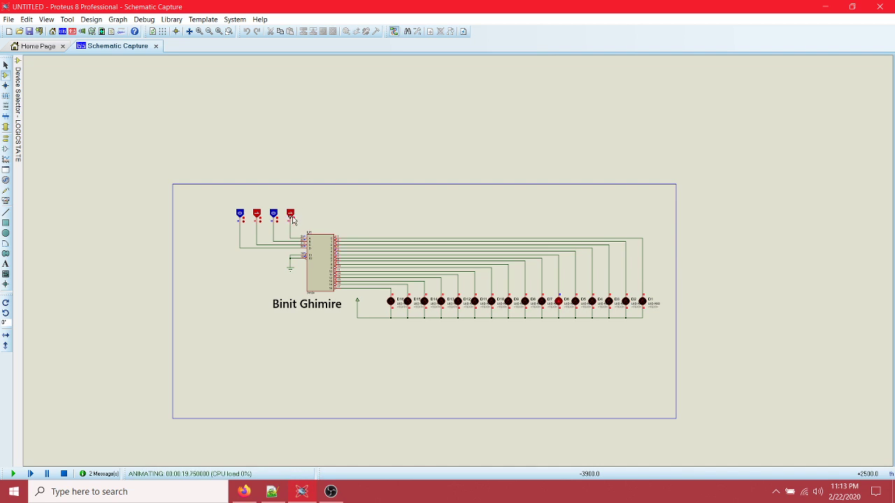
left_click(276, 217)
left_click(292, 217)
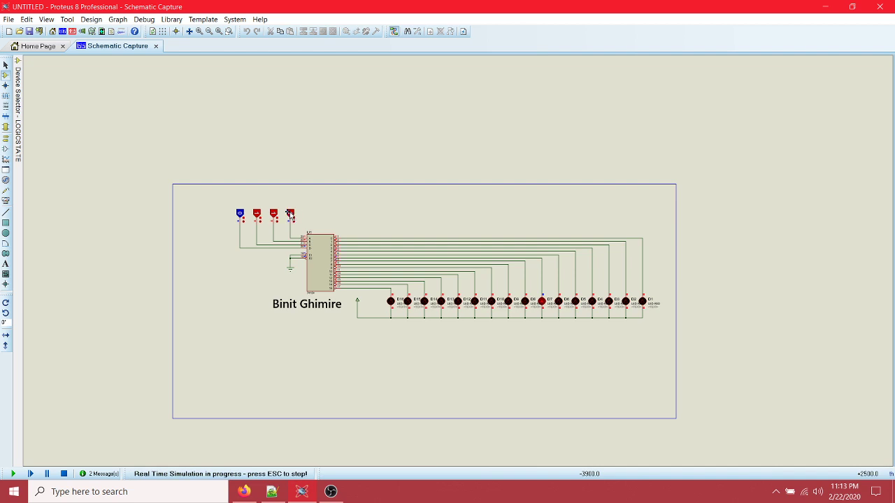
- Switch the DCBA logic inputs to 0111, and then to 1000
left_click(292, 215)
left_click(260, 215)
left_click(276, 216)
left_click(288, 217)
left_click(245, 214)
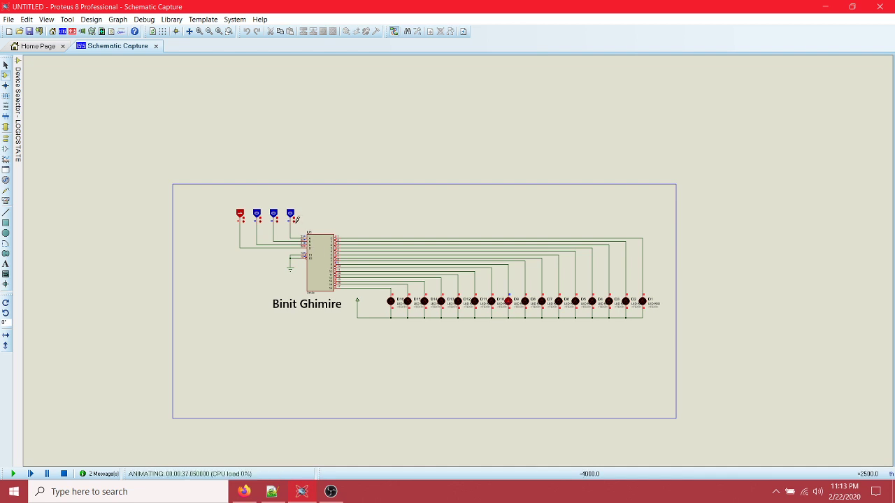
- Advance the DCBA logic inputs through 1001 and 1010 to 1101
left_click(291, 215)
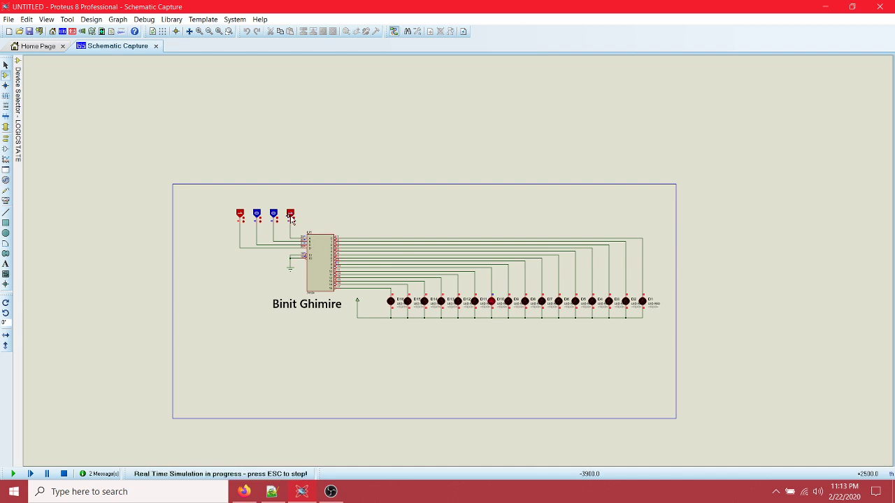
left_click(275, 216)
left_click(291, 218)
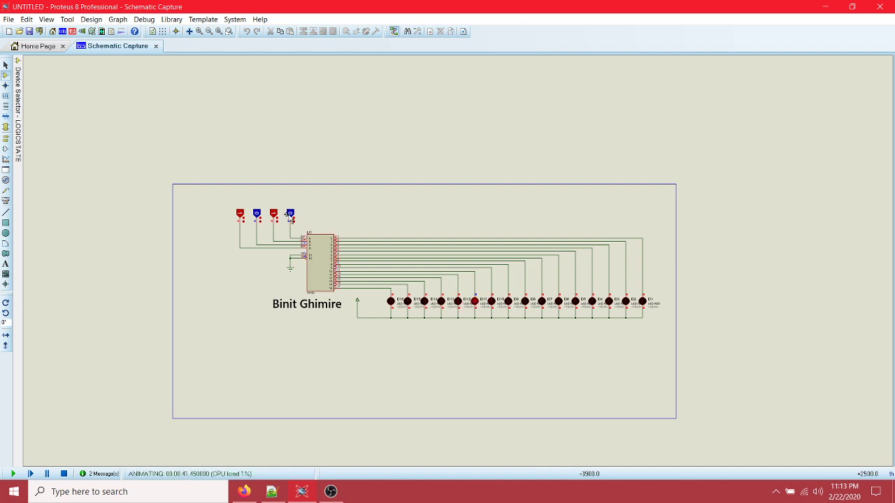
left_click(291, 218)
left_click(257, 216)
left_click(277, 216)
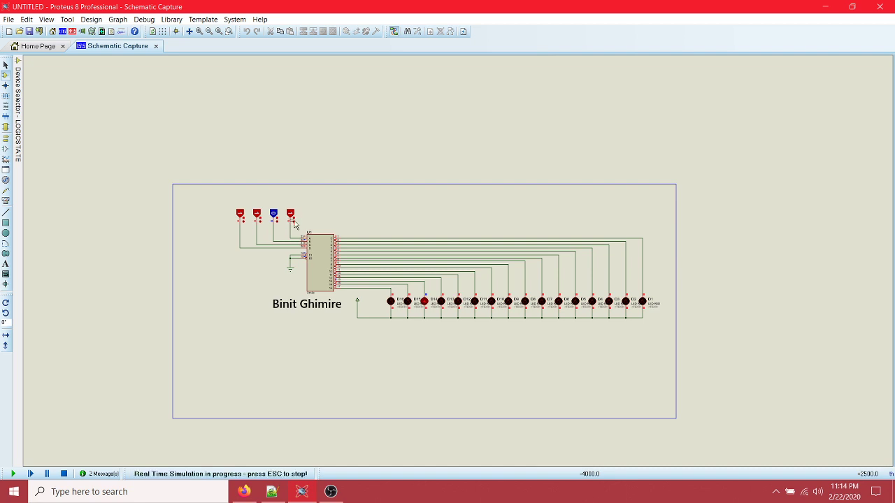
- Set the DCBA logic inputs to 1110, and finally all four to 1
left_click(293, 218)
left_click(293, 218)
left_click(293, 218)
left_click(276, 212)
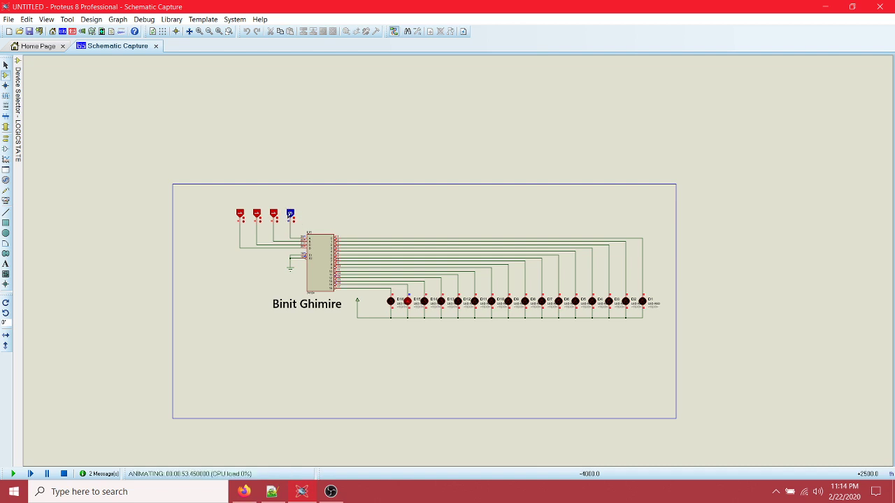
left_click(292, 213)
- Examine the running circuit with all inputs at 1, checking the logic states, grounded enables, 74154 output pins and LEDs D1 to D16
scroll(406, 256, "up", 2)
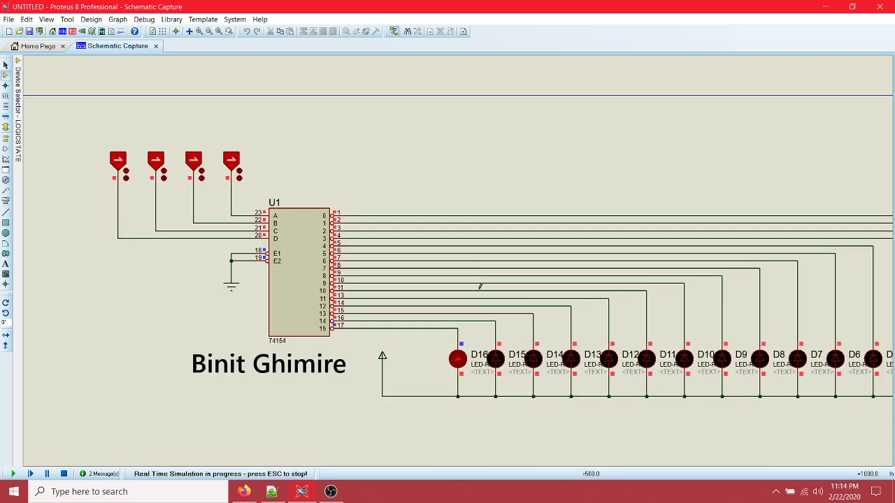
scroll(464, 316, "down", 1)
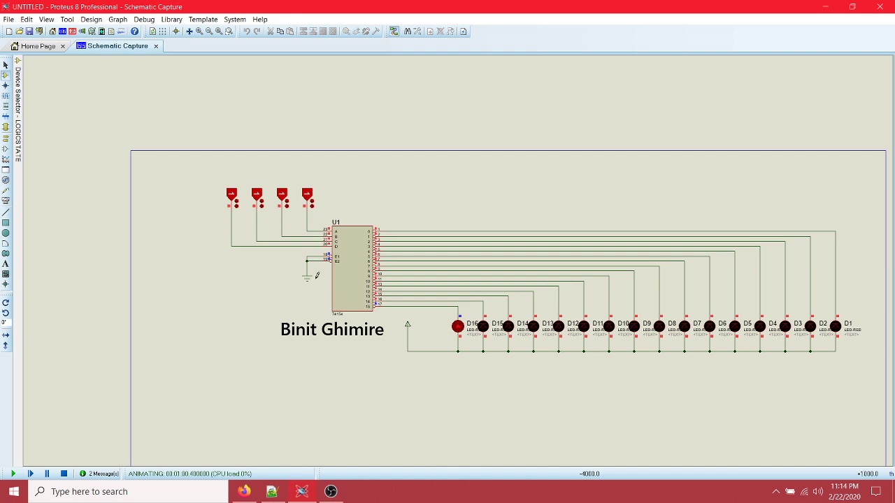
scroll(308, 257, "down", 2)
scroll(496, 288, "up", 2)
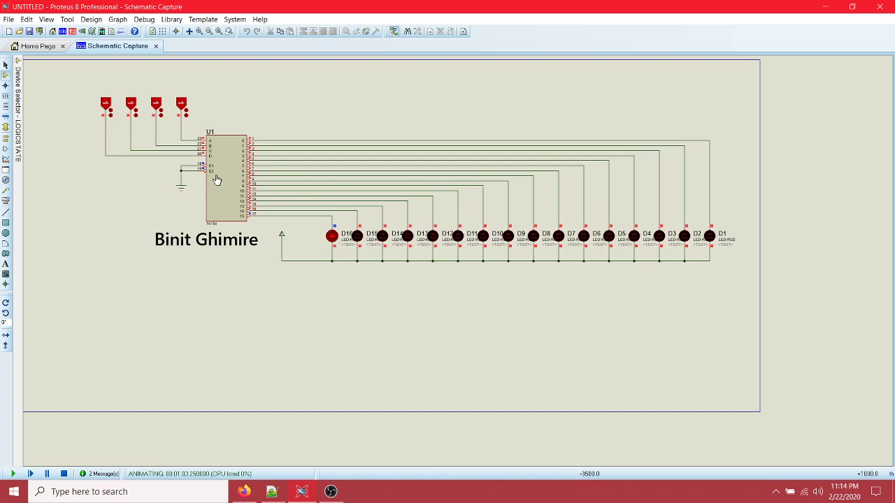
scroll(220, 182, "up", 1)
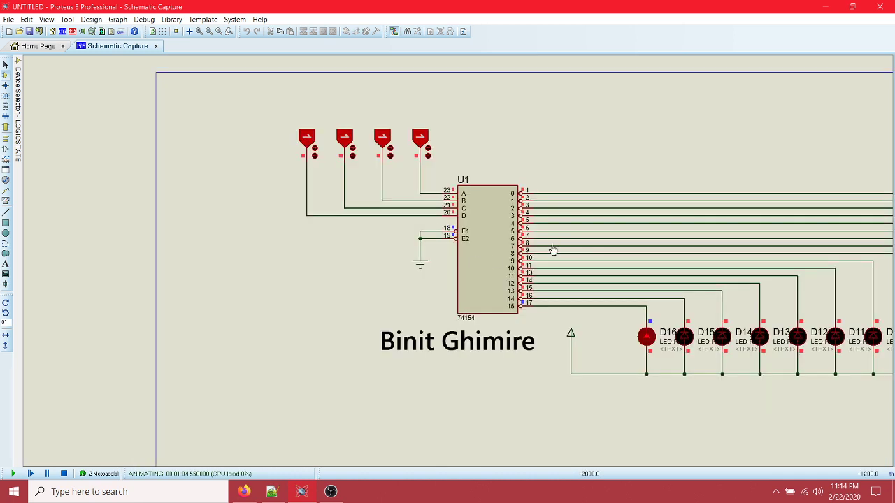
scroll(531, 253, "down", 2)
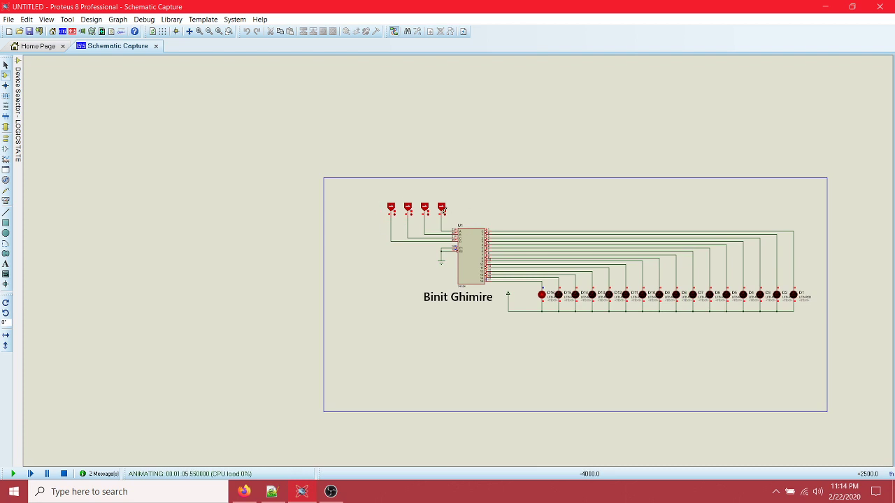
scroll(405, 259, "up", 2)
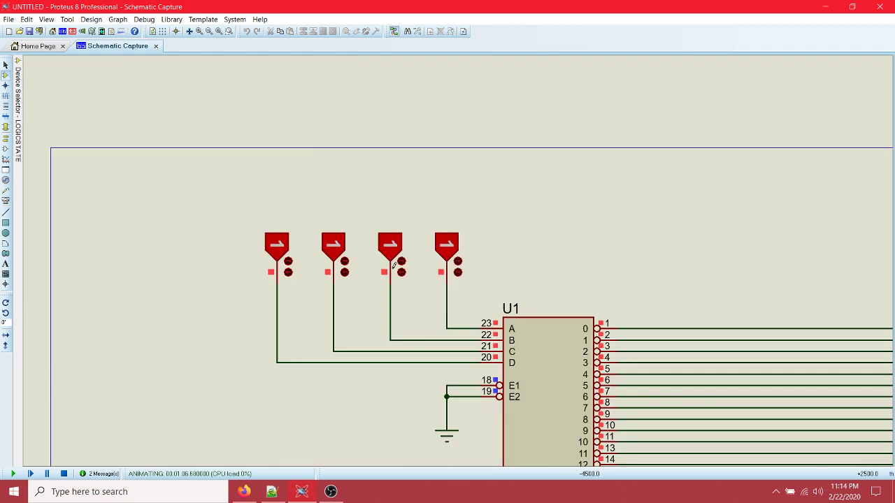
scroll(452, 266, "down", 1)
scroll(453, 265, "down", 2)
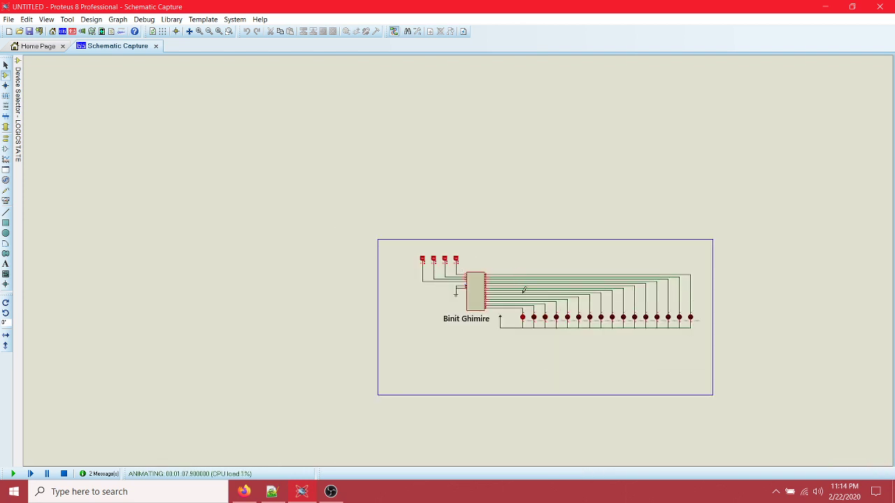
scroll(523, 289, "up", 3)
scroll(648, 363, "down", 1)
scroll(797, 344, "up", 1)
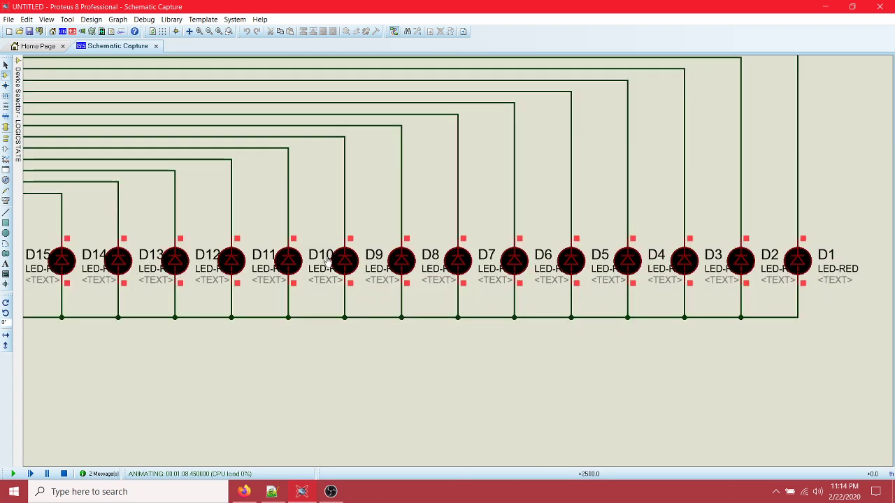
scroll(270, 265, "down", 1)
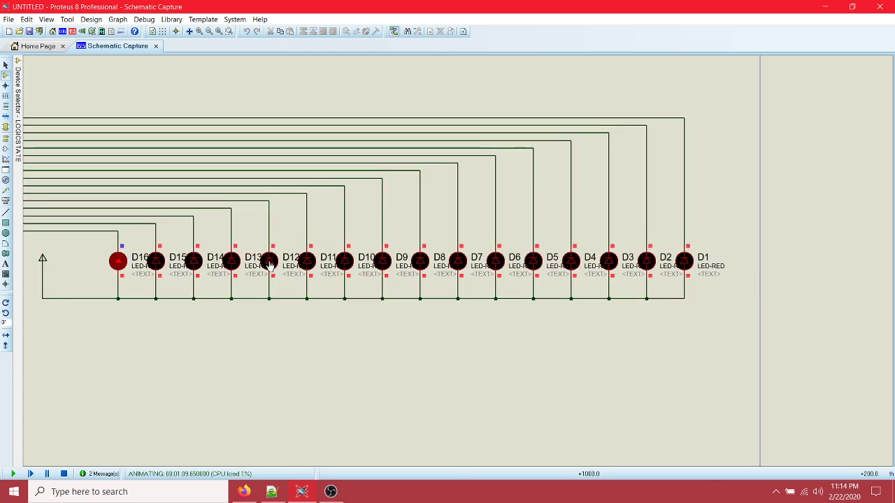
scroll(454, 262, "up", 3)
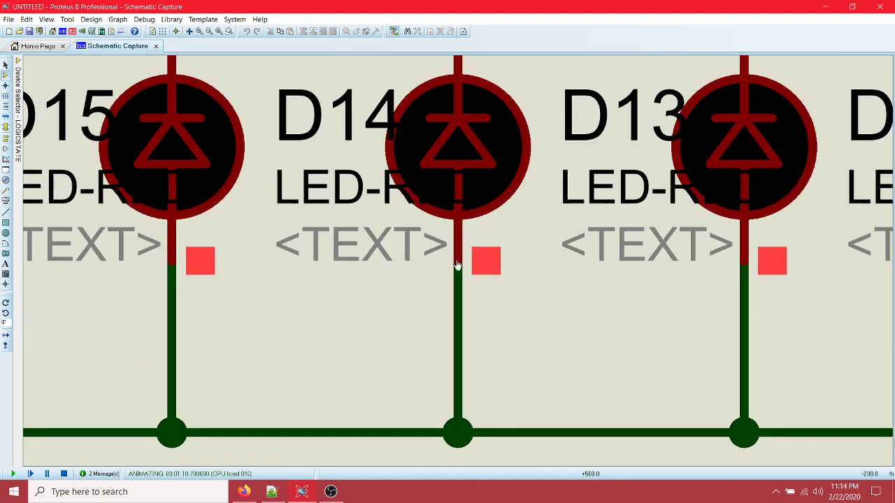
scroll(457, 266, "down", 4)
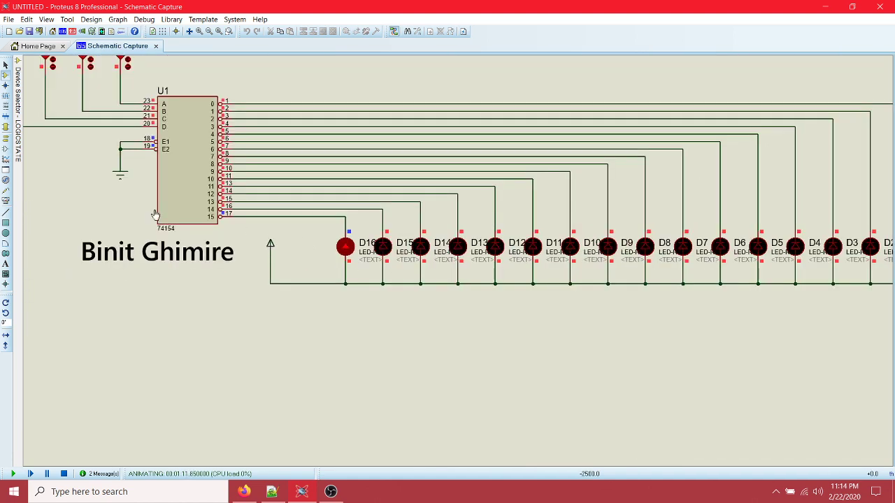
scroll(160, 213, "up", 2)
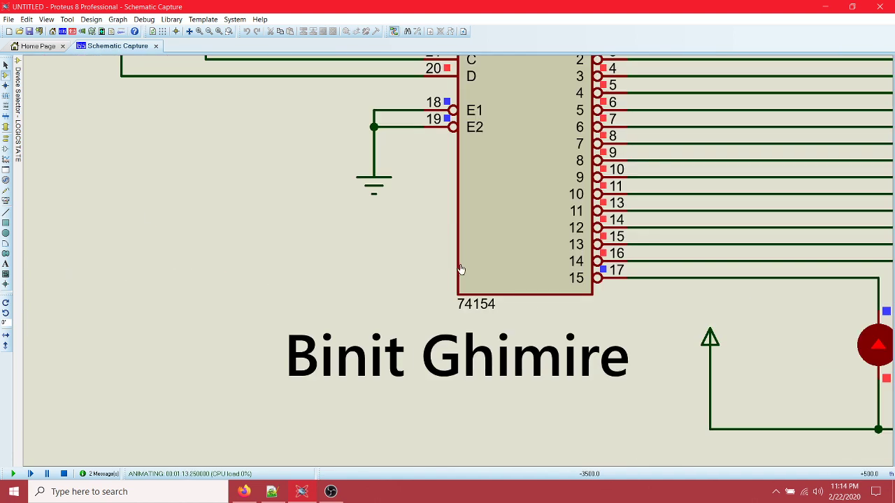
scroll(461, 270, "down", 3)
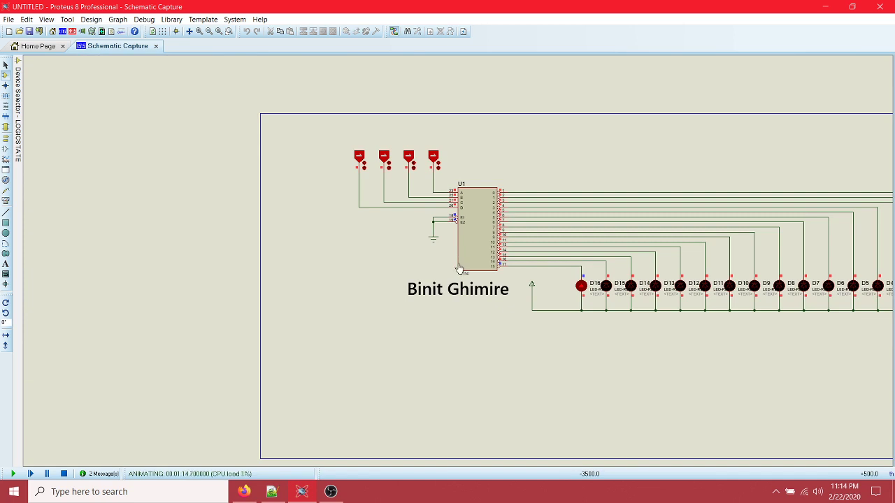